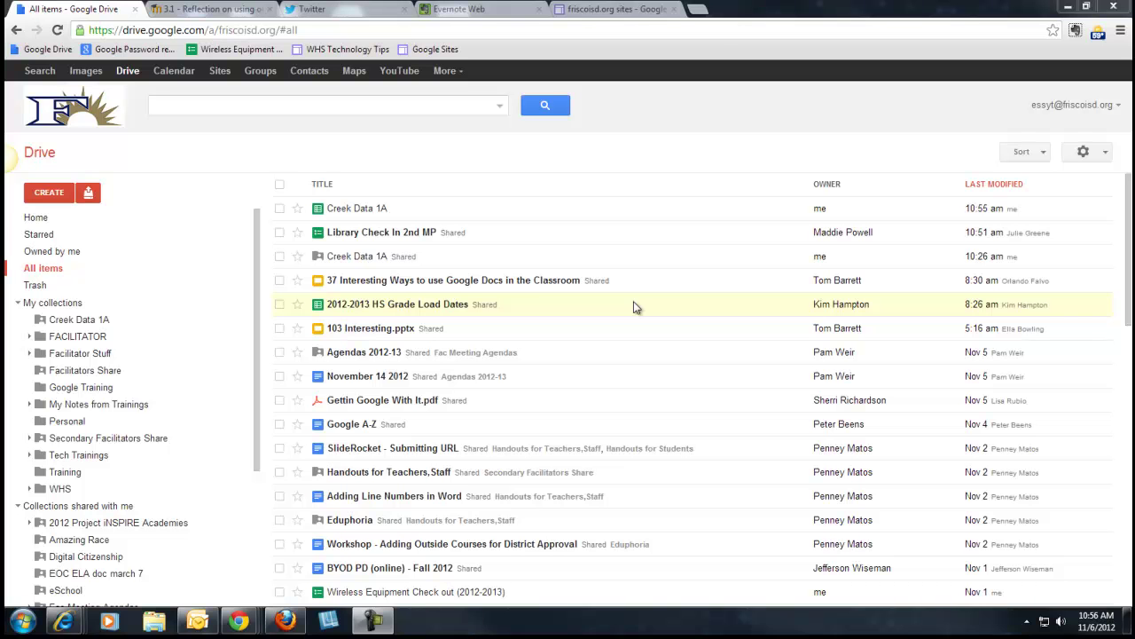
Create a new spreadsheet named "Creek Data 1A F12" and check its entry in the Drive file list.
left_click(66, 191)
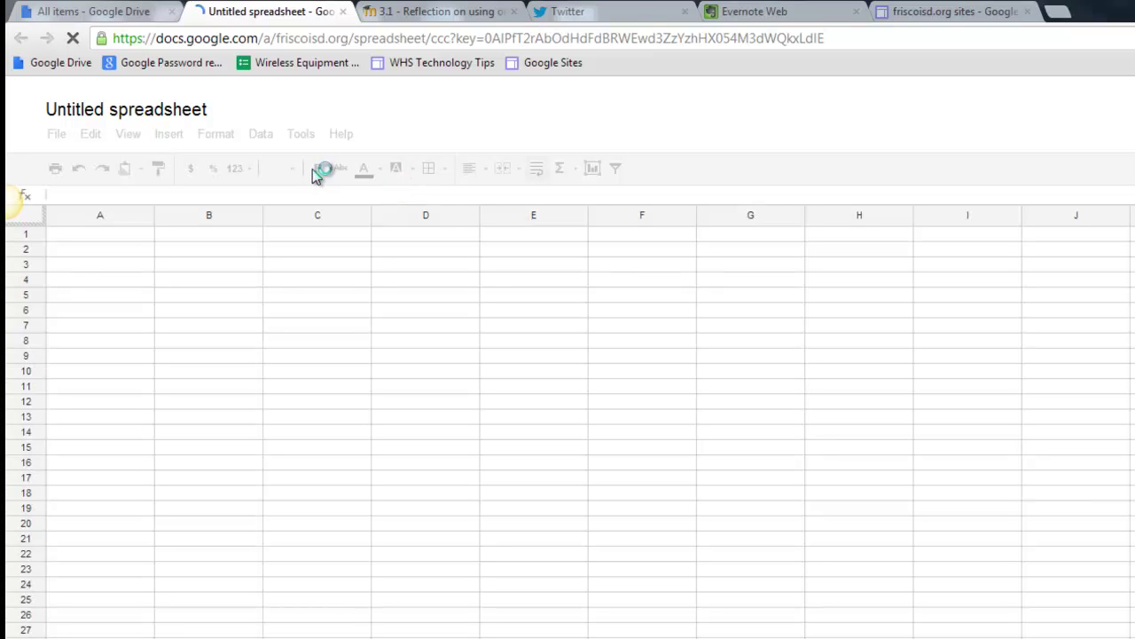
left_click(194, 115)
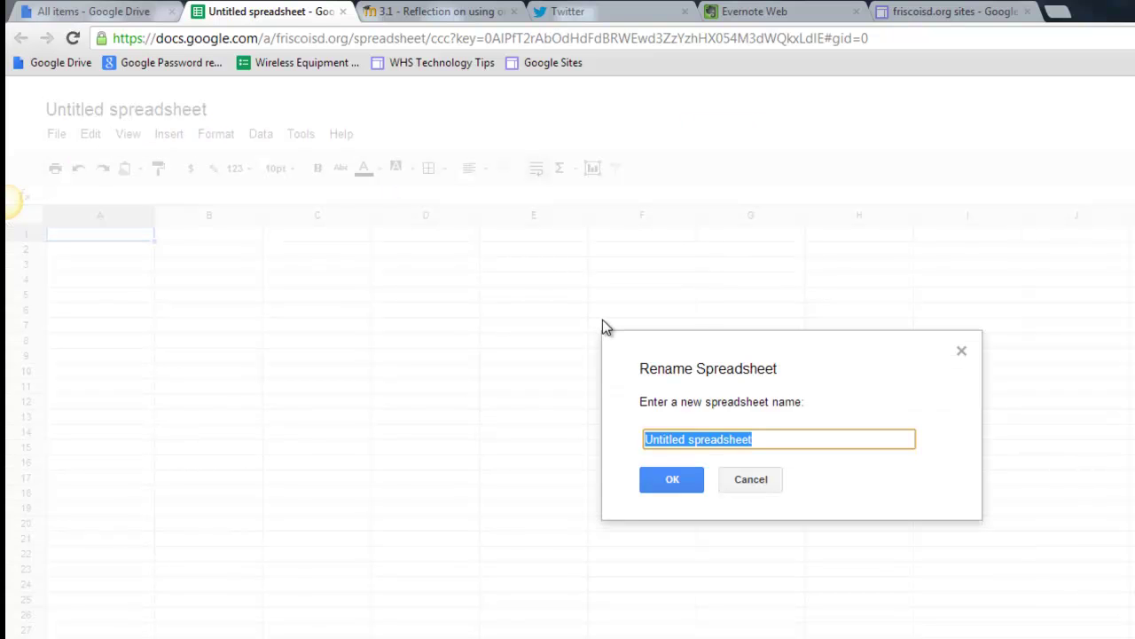
type("Creek Dat")
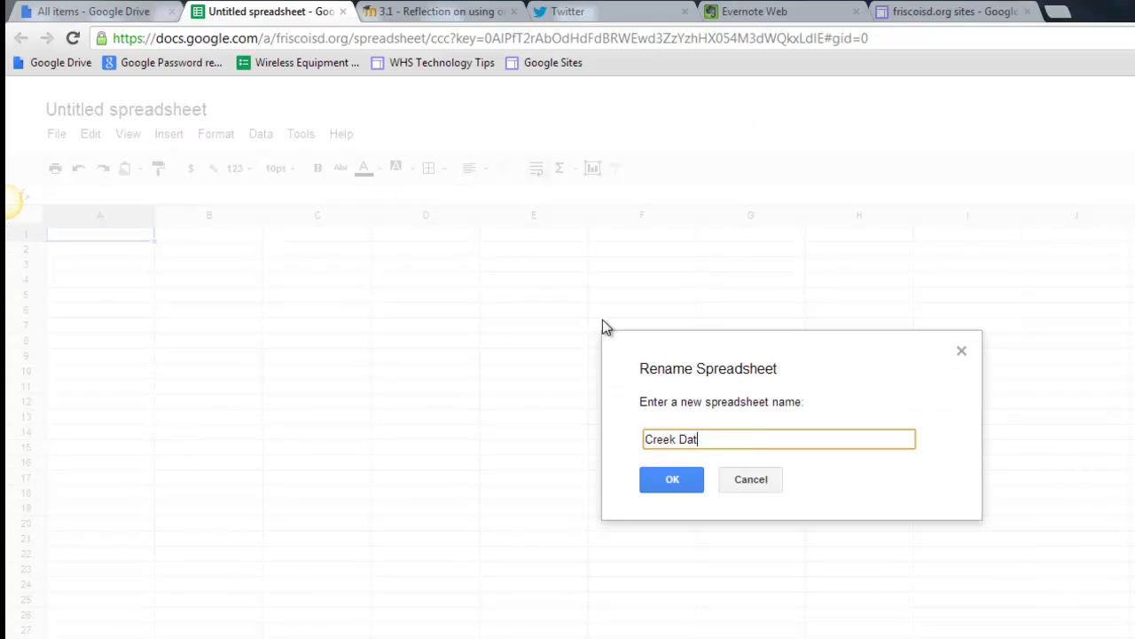
type("a 1A F12")
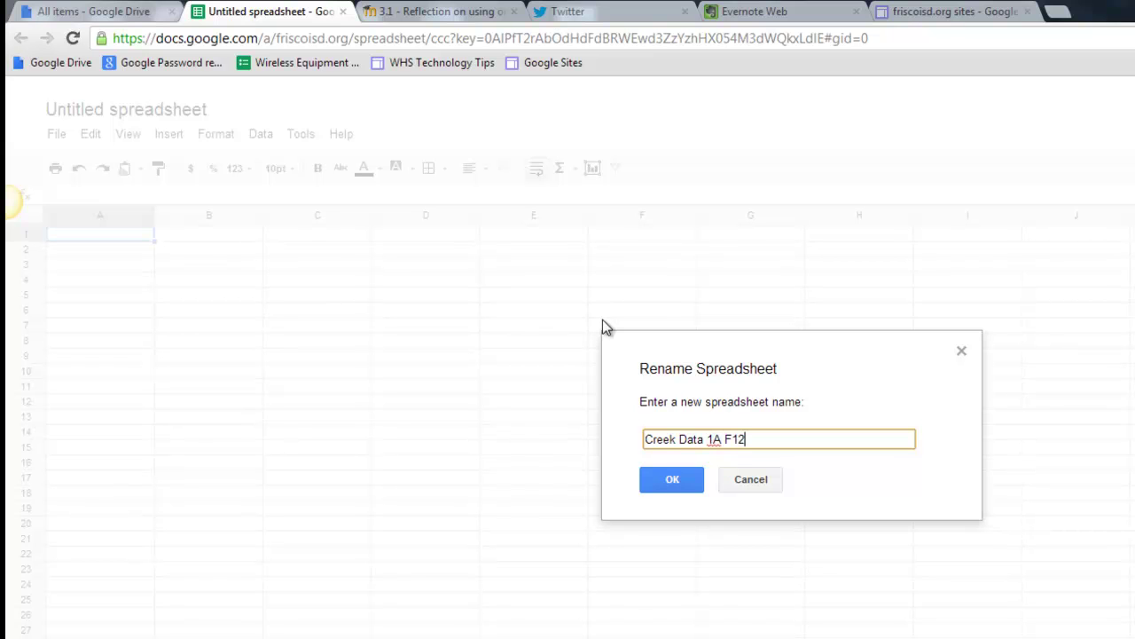
left_click(679, 480)
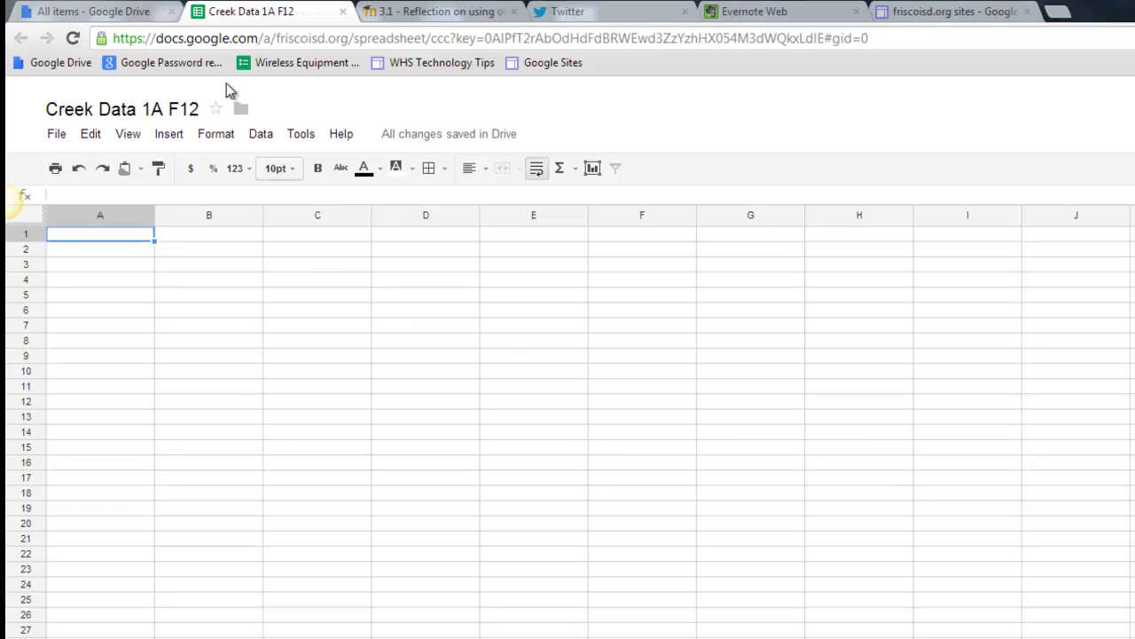
left_click(62, 12)
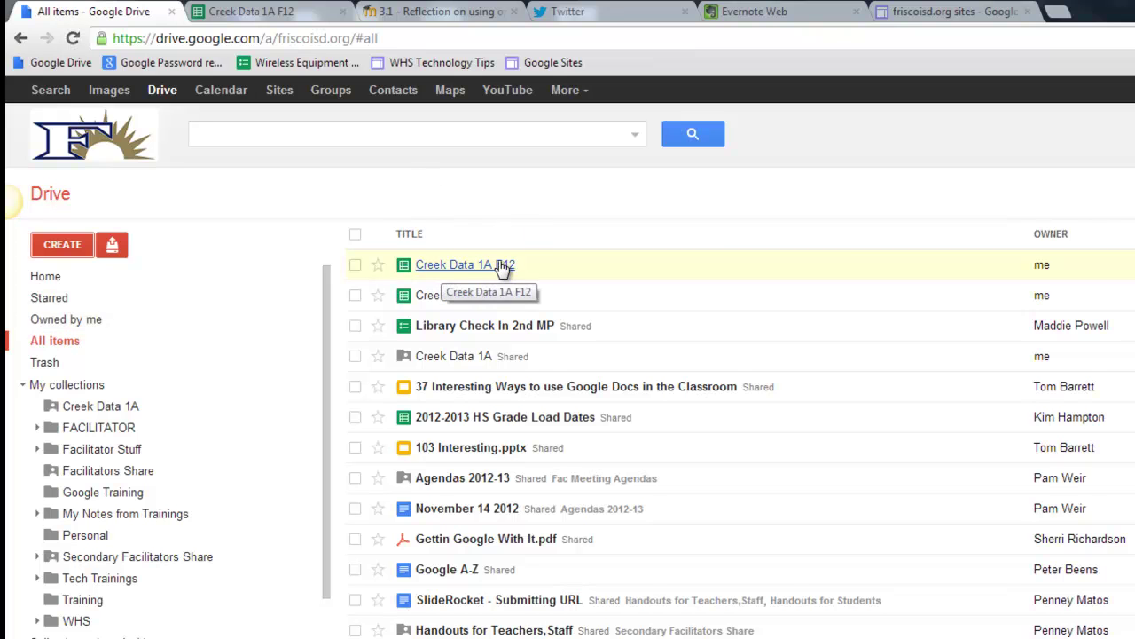
left_click(299, 18)
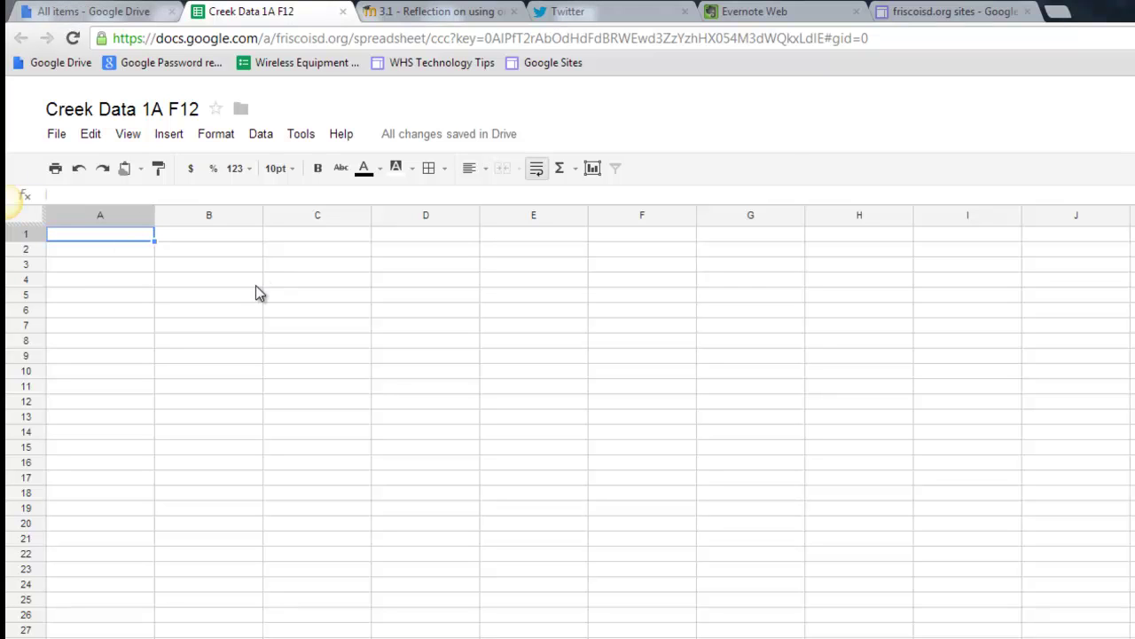
Fill A1:C6 with Month, Temperature (C) and River Flow (m;/s): Jan 25.3, 12.1; Feb 24.8, 15.2; March 22.6, 16.4; April 21.9, 11.5; May 26, 10.7.
type("Month\tTemperature (C)\tRiver Flow (m;/s) Jan\t25.3\t12.1 Feb\t24.8\t15.2 March\t22.6\t16.4 April\t21.9\t11.5 May\t26\t10.7")
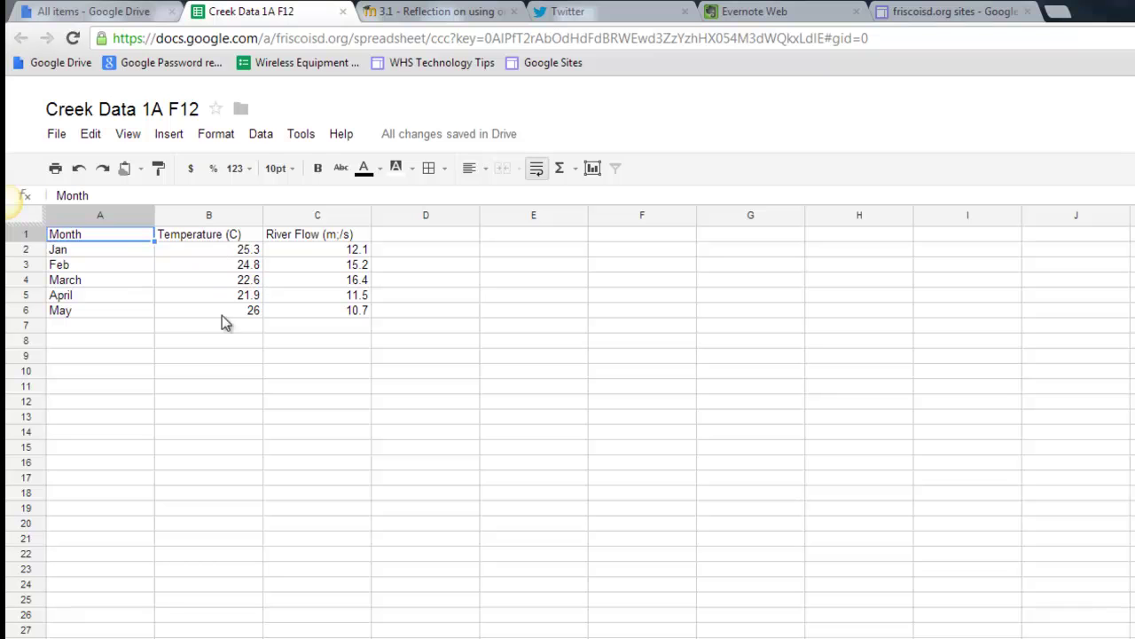
left_click(472, 295)
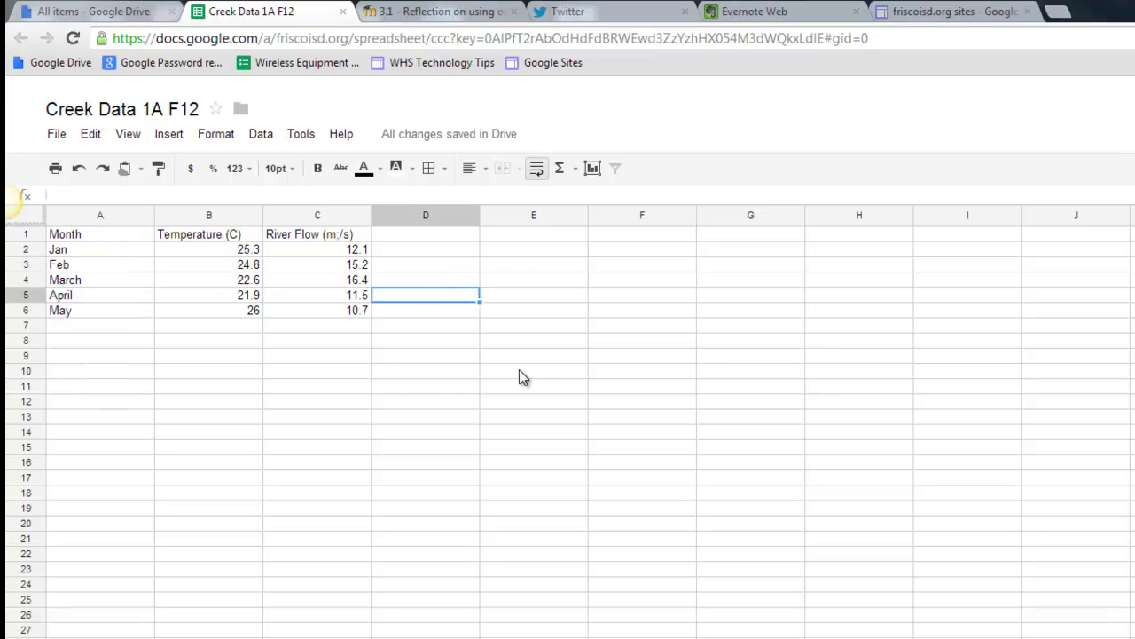
Start a chart from A1:C6, move the chart editor clear of the data and keep row 1 as headers.
left_click_drag(63, 236, 331, 313)
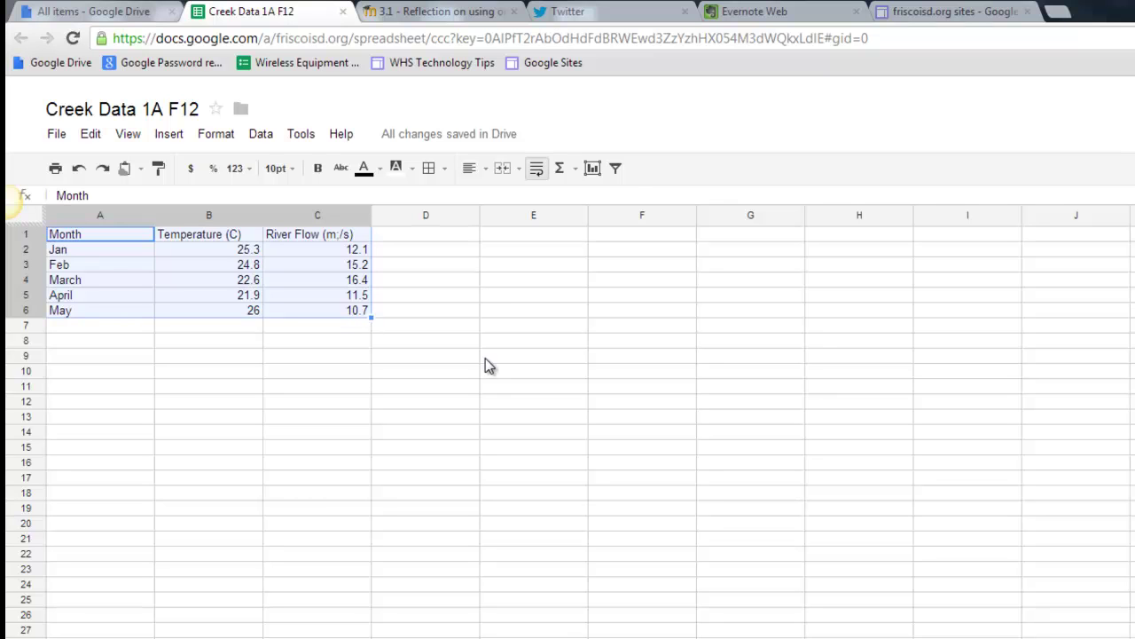
left_click(593, 168)
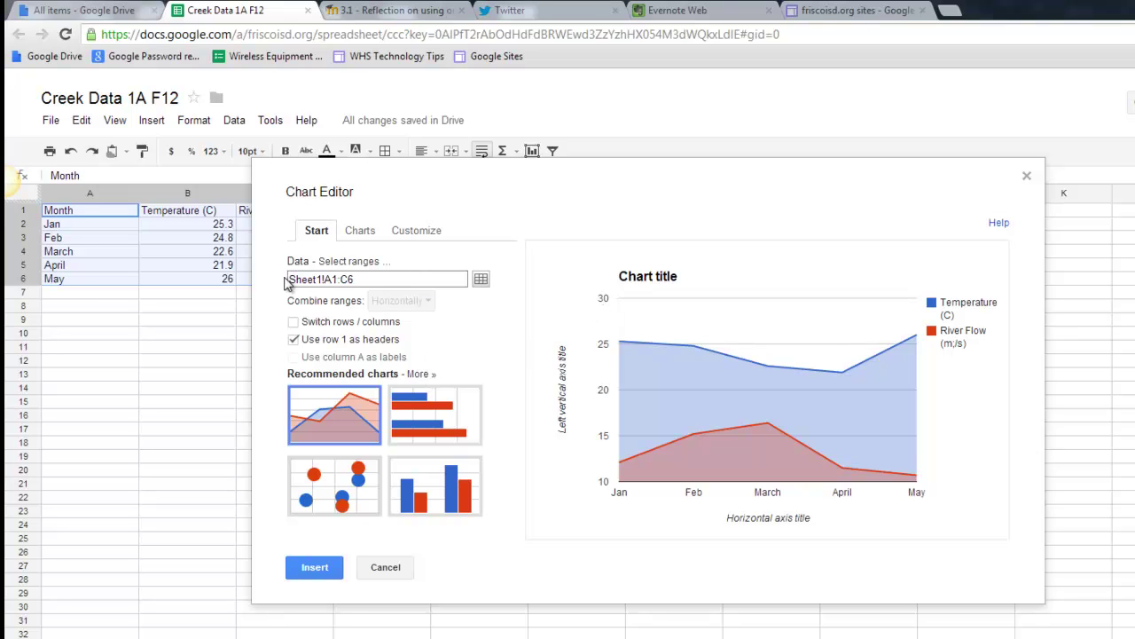
left_click_drag(456, 183, 577, 190)
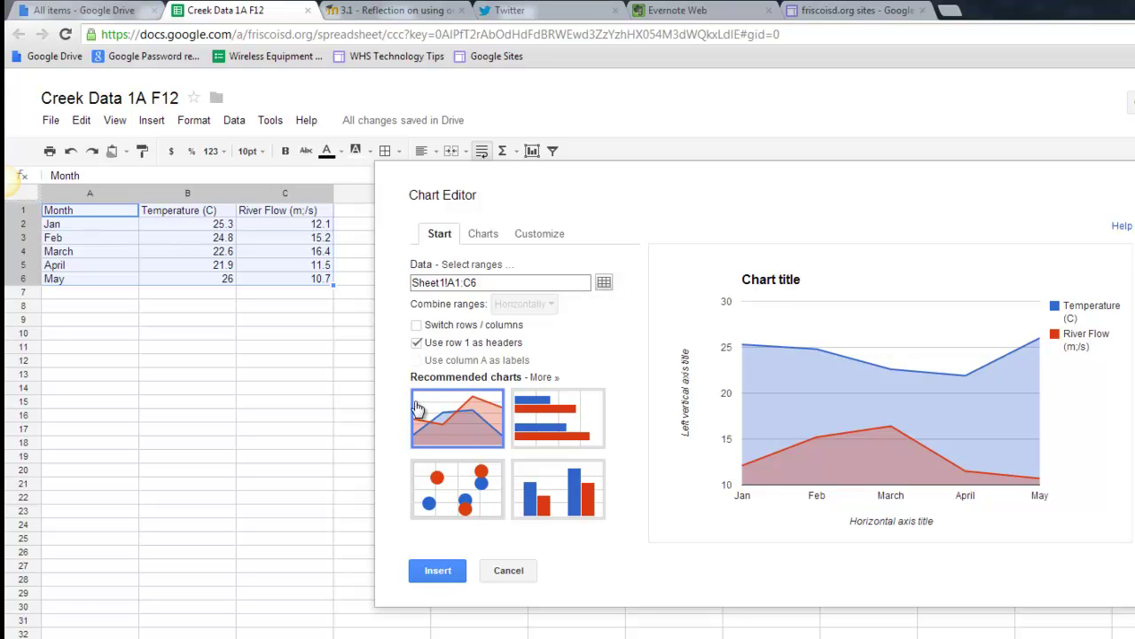
left_click(417, 344)
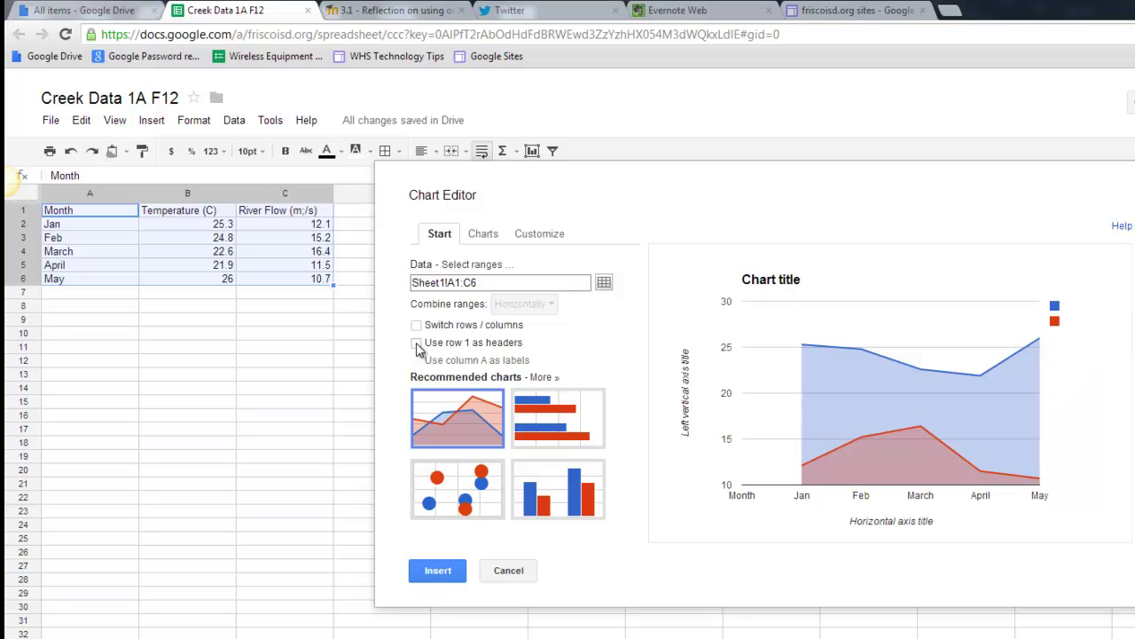
left_click(417, 344)
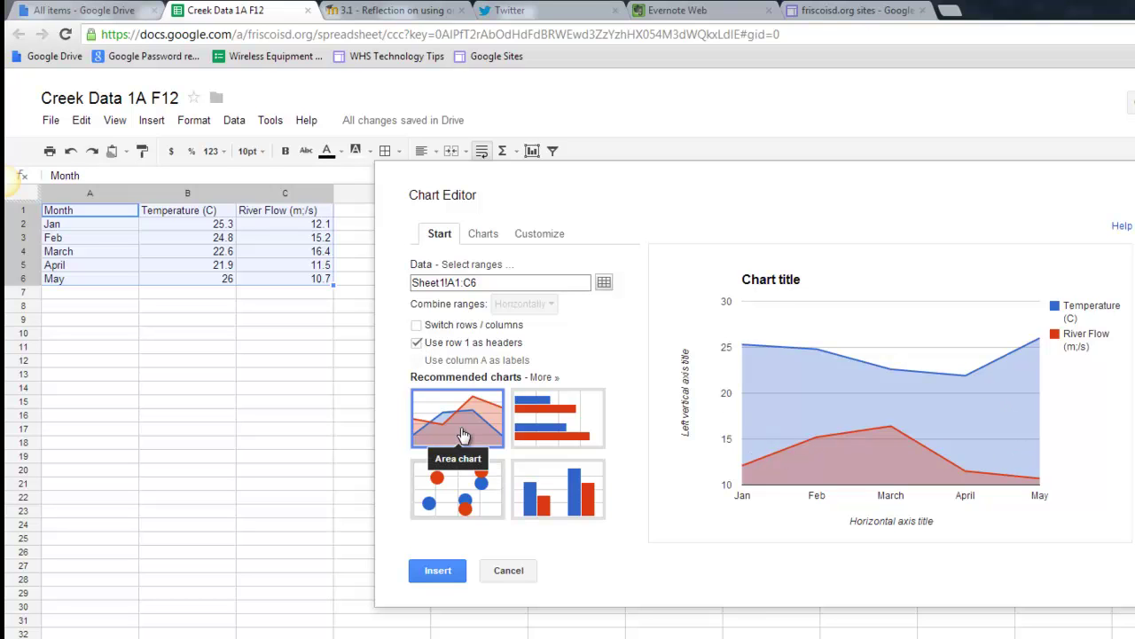
Preview the bar chart, choose the column chart for the creek data and open the chart's customization settings.
left_click(556, 432)
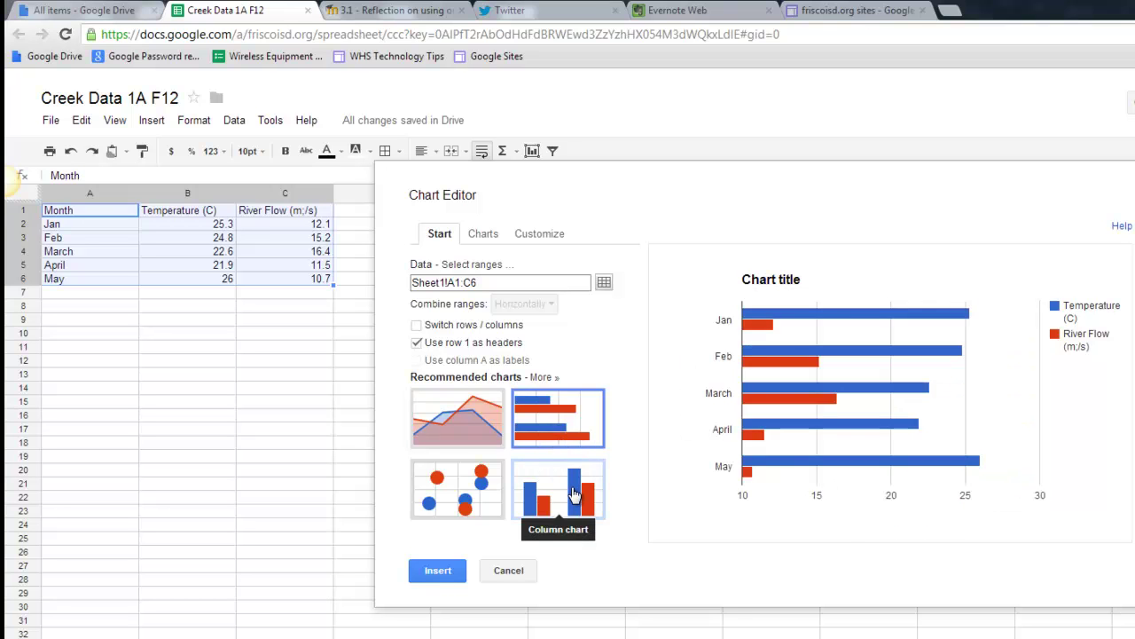
left_click(573, 495)
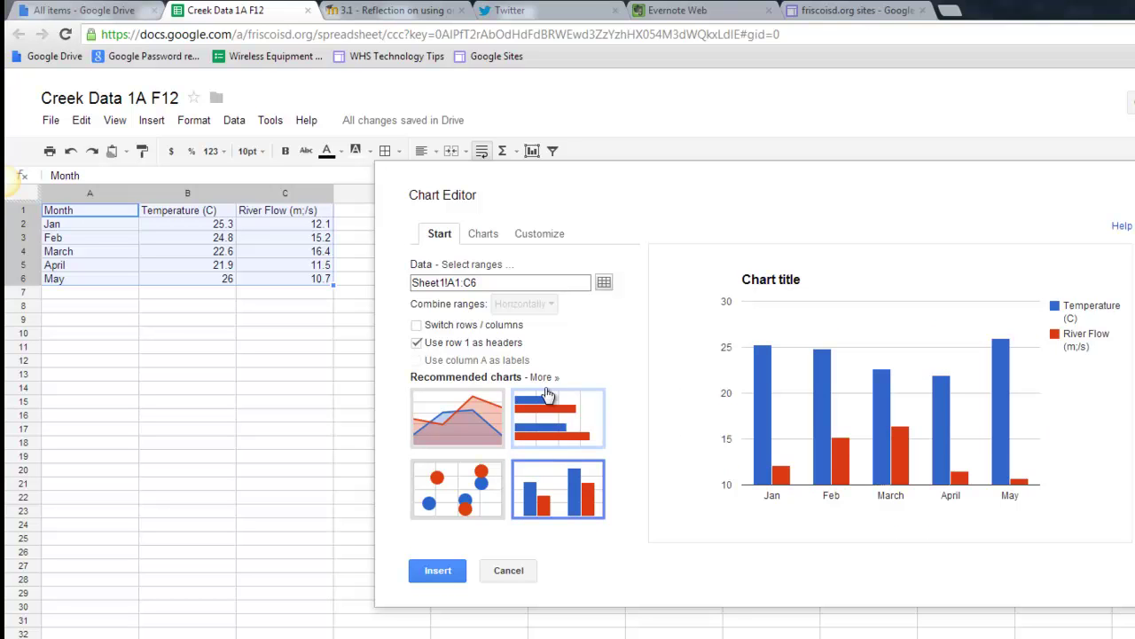
left_click(543, 379)
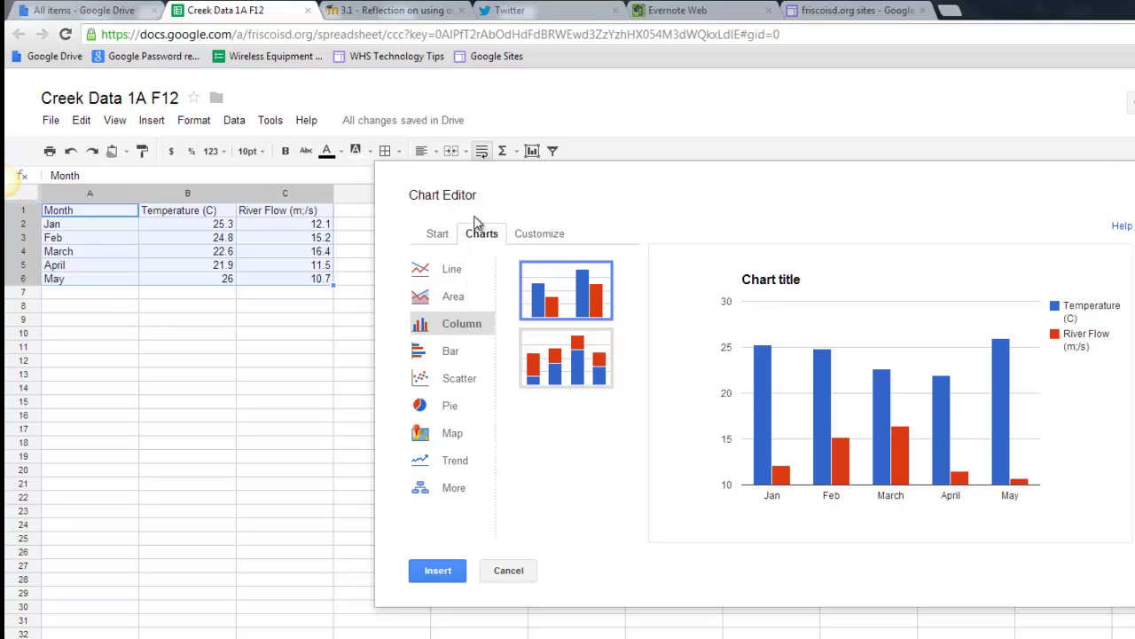
left_click(436, 237)
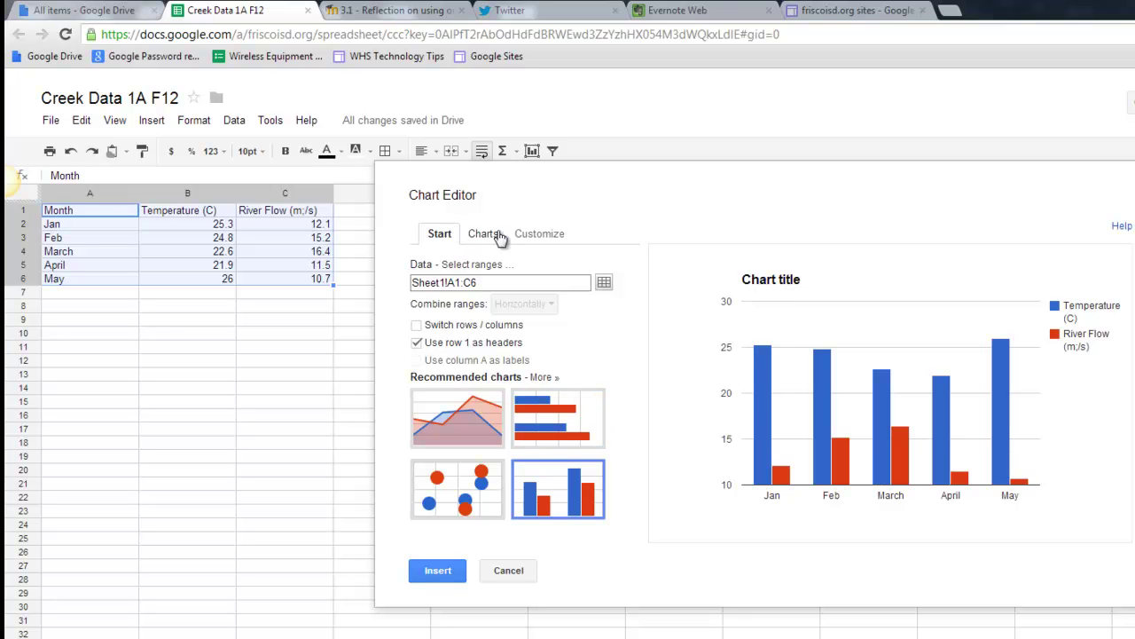
left_click(539, 236)
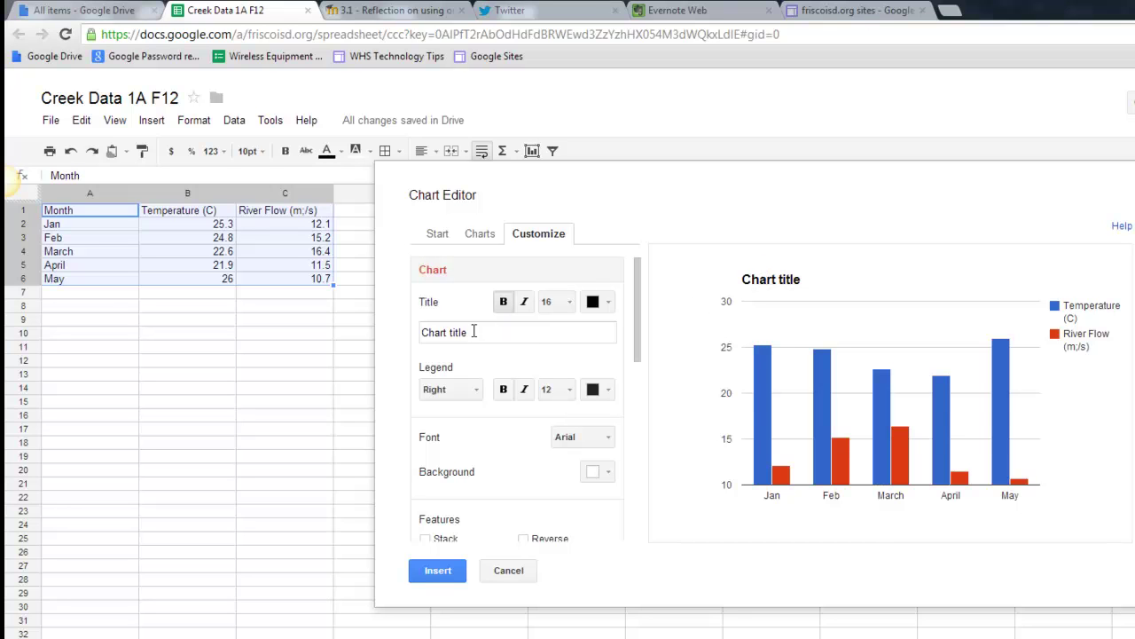
left_click(502, 333)
left_click(335, 342)
type("Creek")
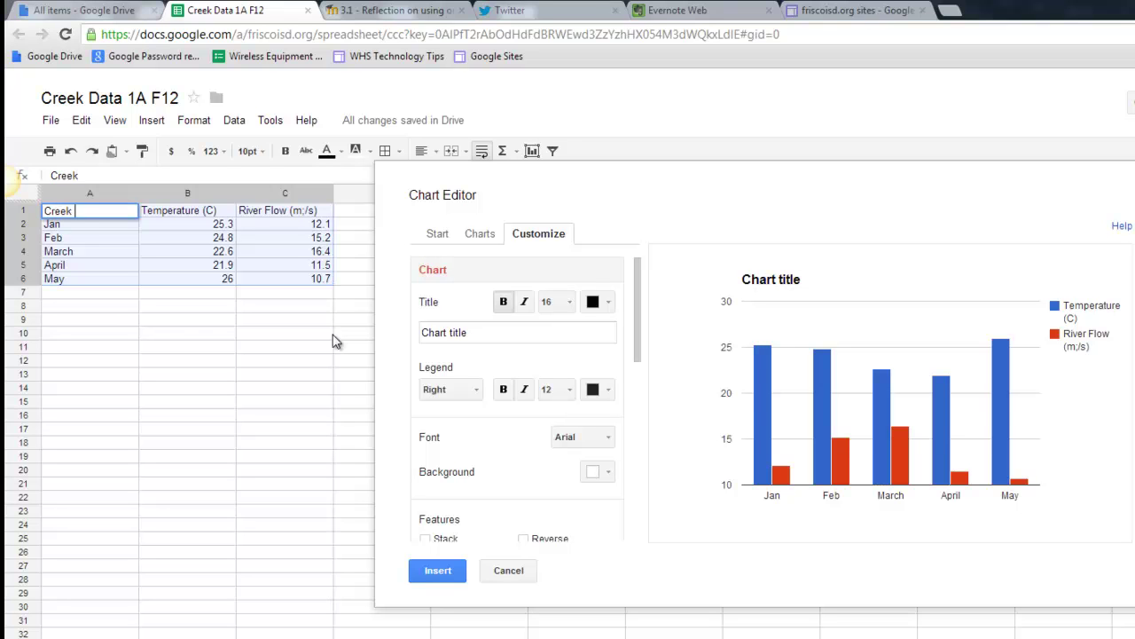
key("BackSpace")
key("BackSpace")
key("BackSpace")
key("BackSpace")
type("M<")
type("onth")
Replace the placeholder chart title with "Creek Data by Month".
left_click(483, 329)
double_click(486, 331)
left_click_drag(485, 331, 393, 341)
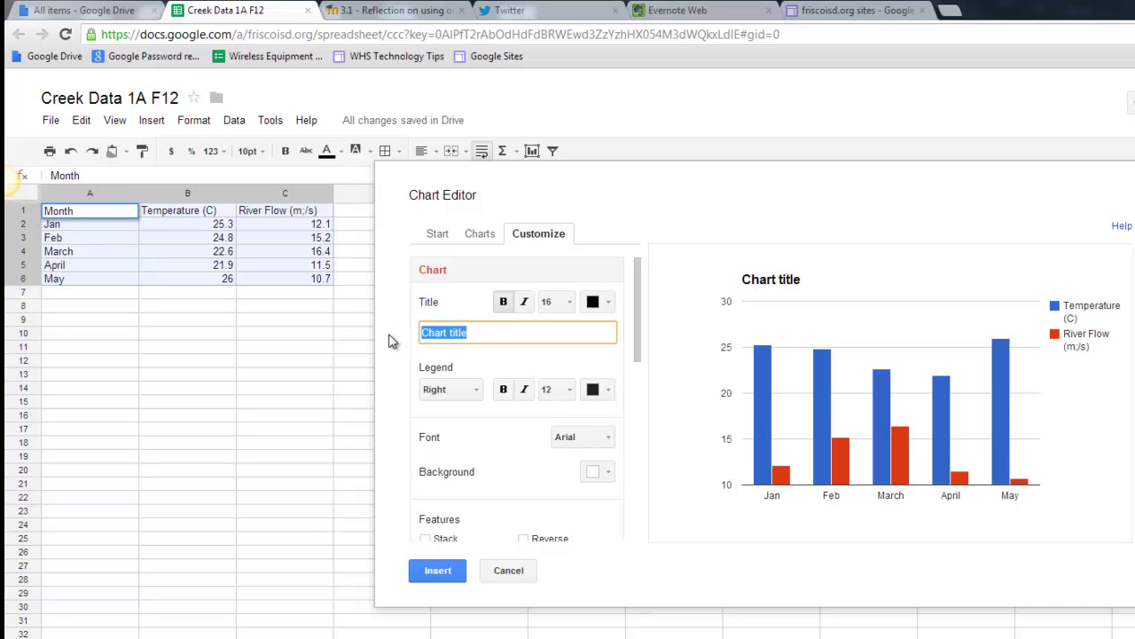
type("Mon")
key("BackSpace")
key("BackSpace")
key("BackSpace")
type("Creek Data by Month")
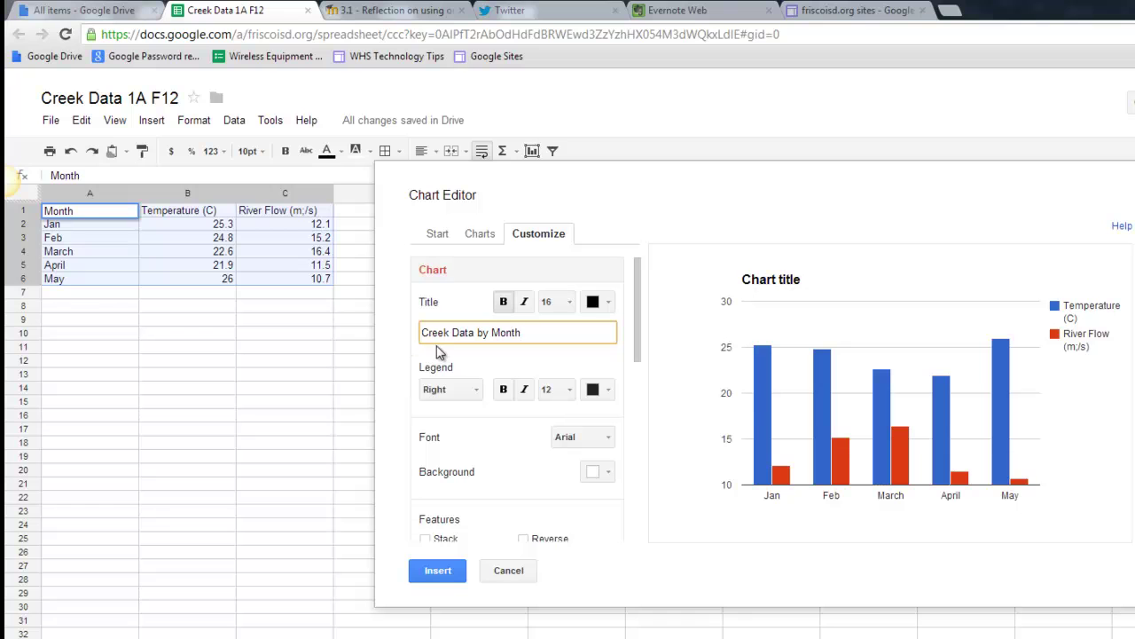
left_click(550, 353)
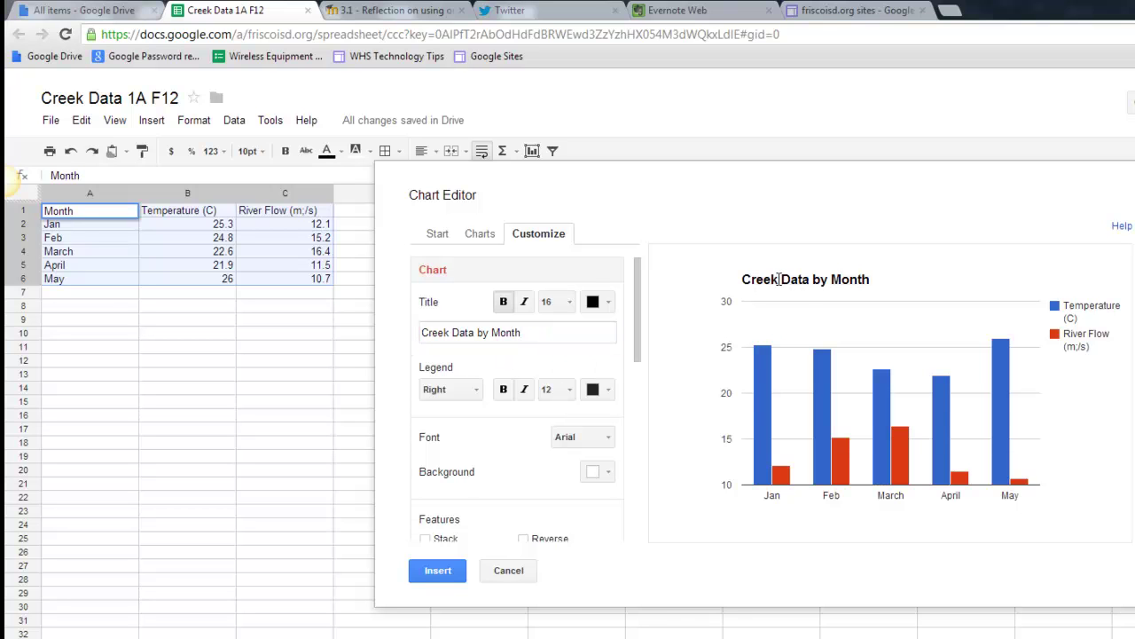
Change the color of the chart title to blue.
left_click(575, 333)
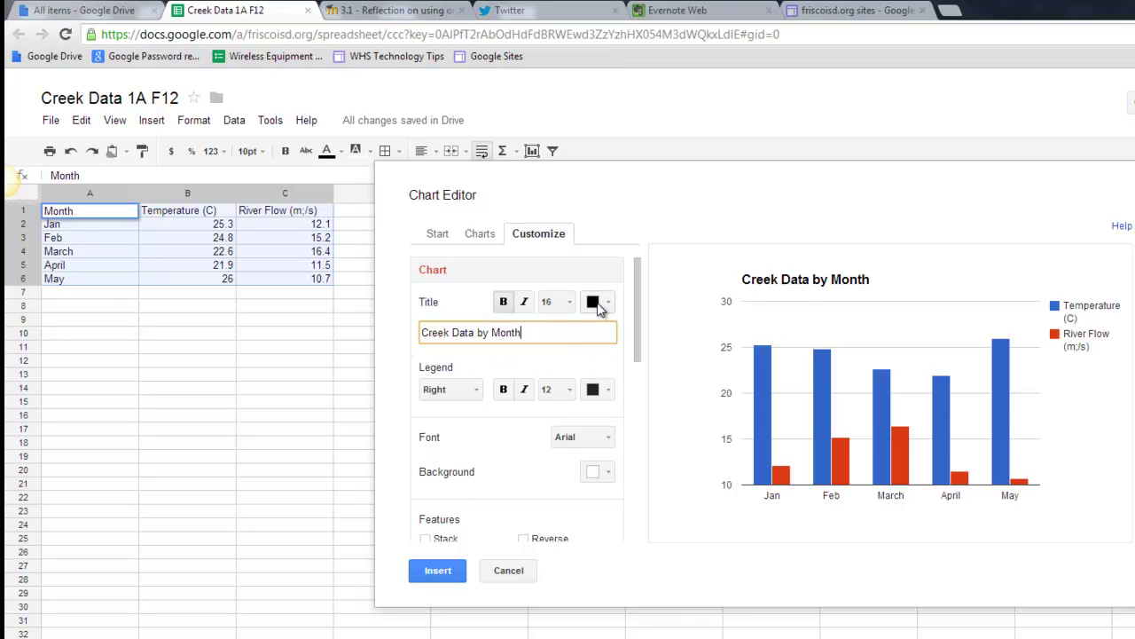
left_click(599, 304)
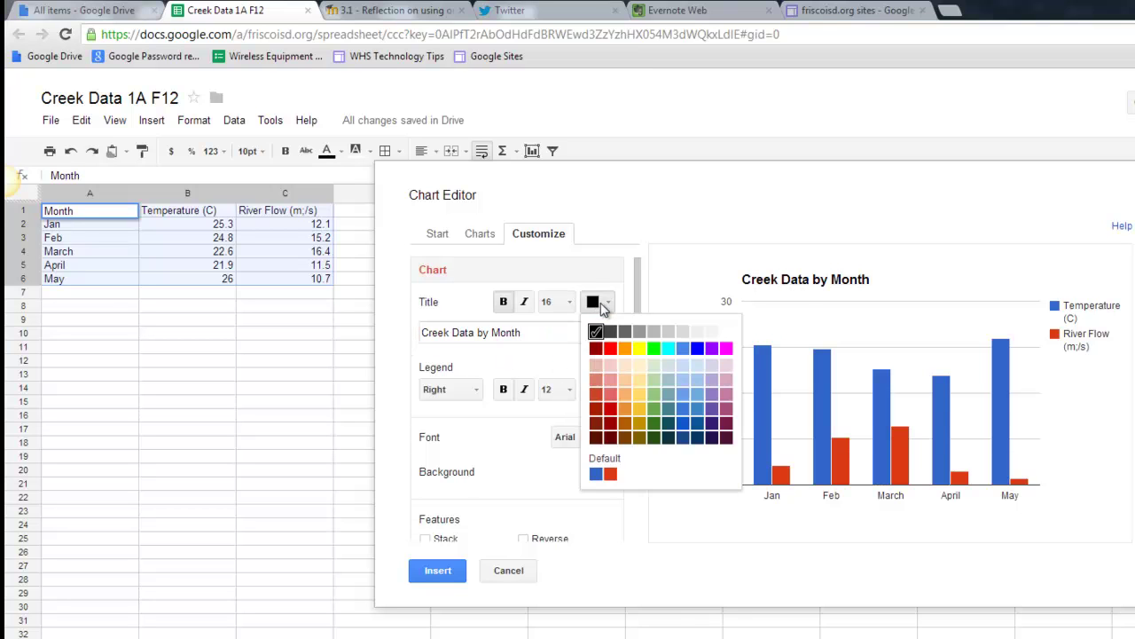
left_click(697, 348)
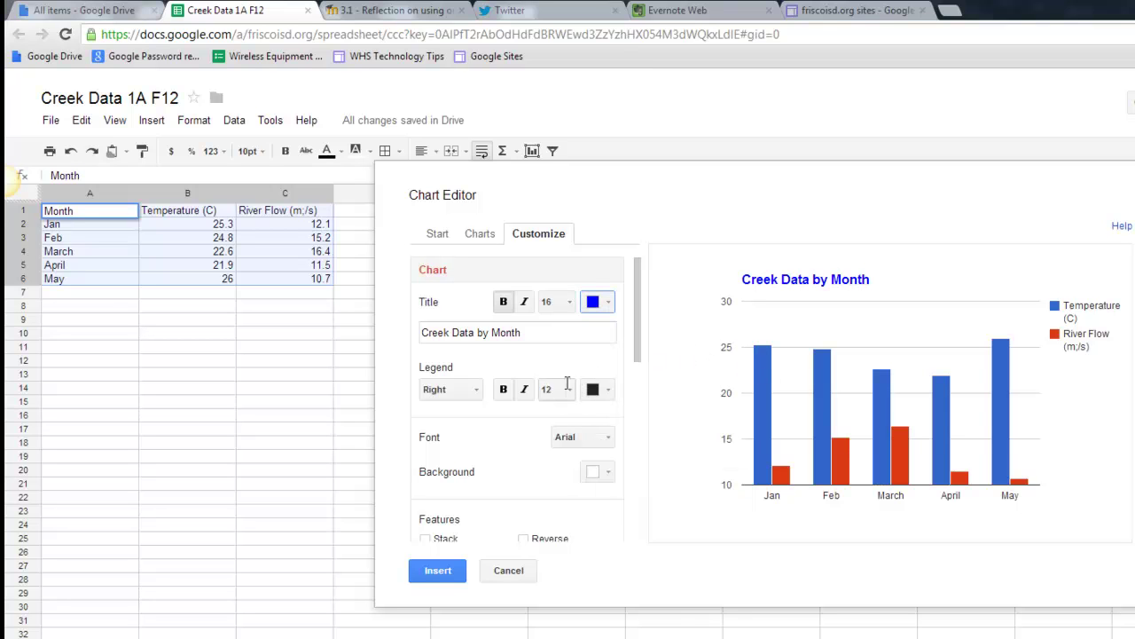
Try the chart legend in the Top and Bottom positions, and set it back to Right.
left_click(477, 393)
left_click(477, 393)
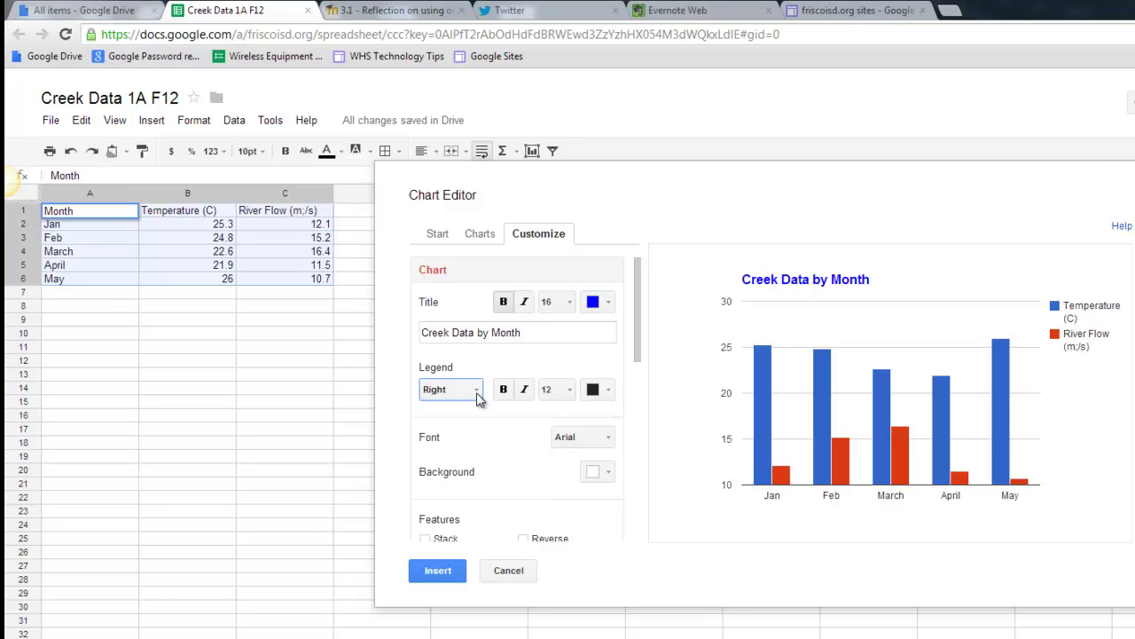
left_click(478, 397)
left_click(479, 461)
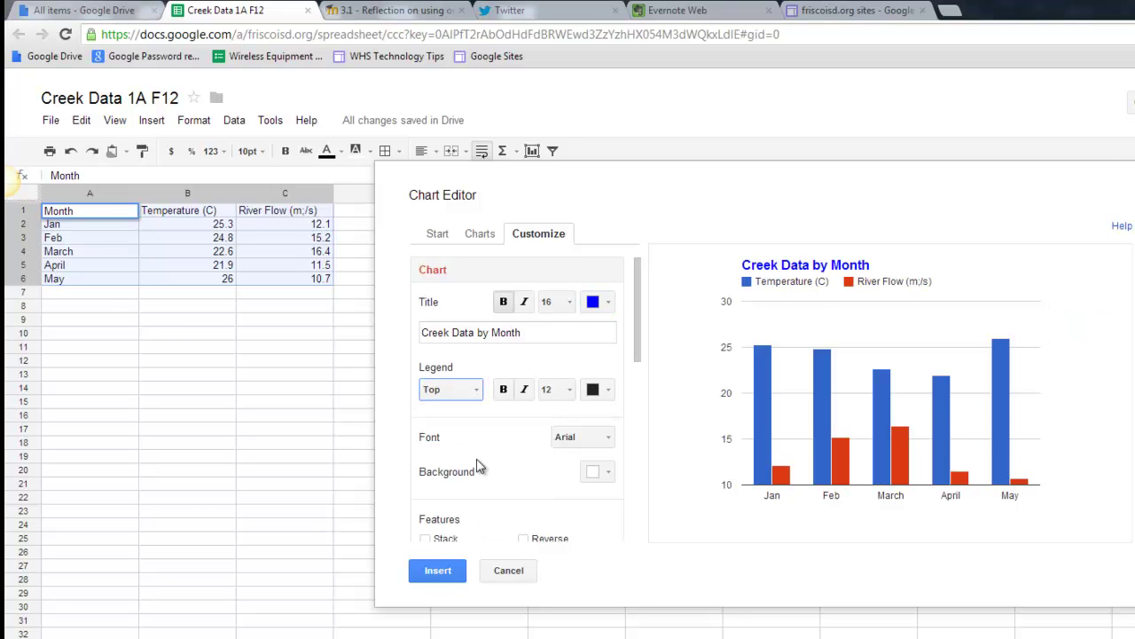
left_click(476, 396)
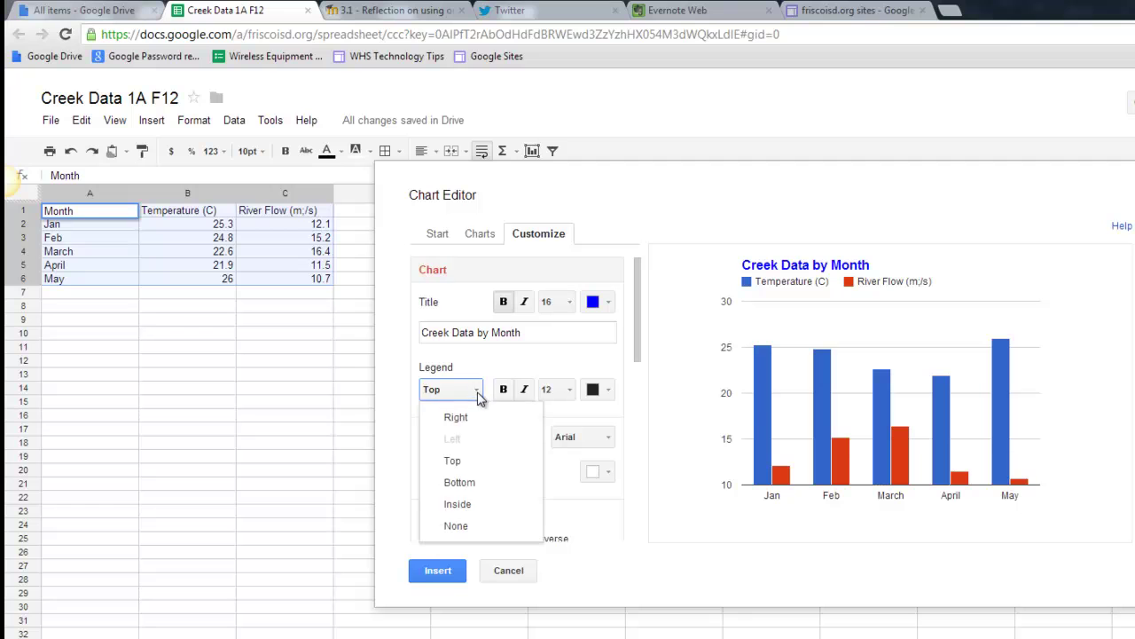
left_click(476, 484)
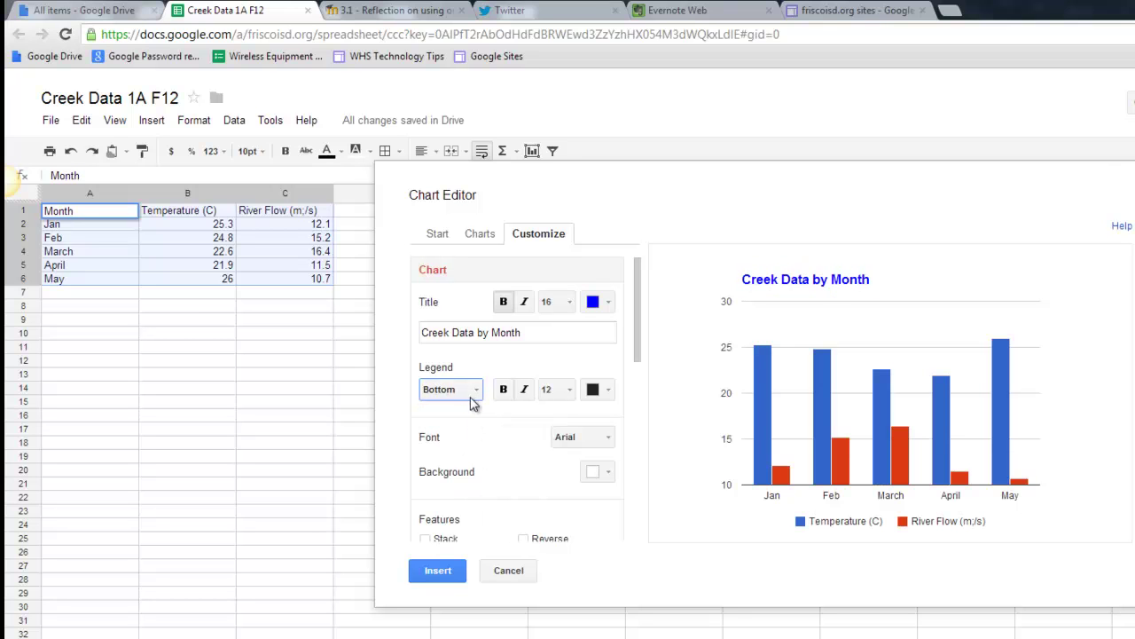
left_click(476, 396)
left_click(470, 421)
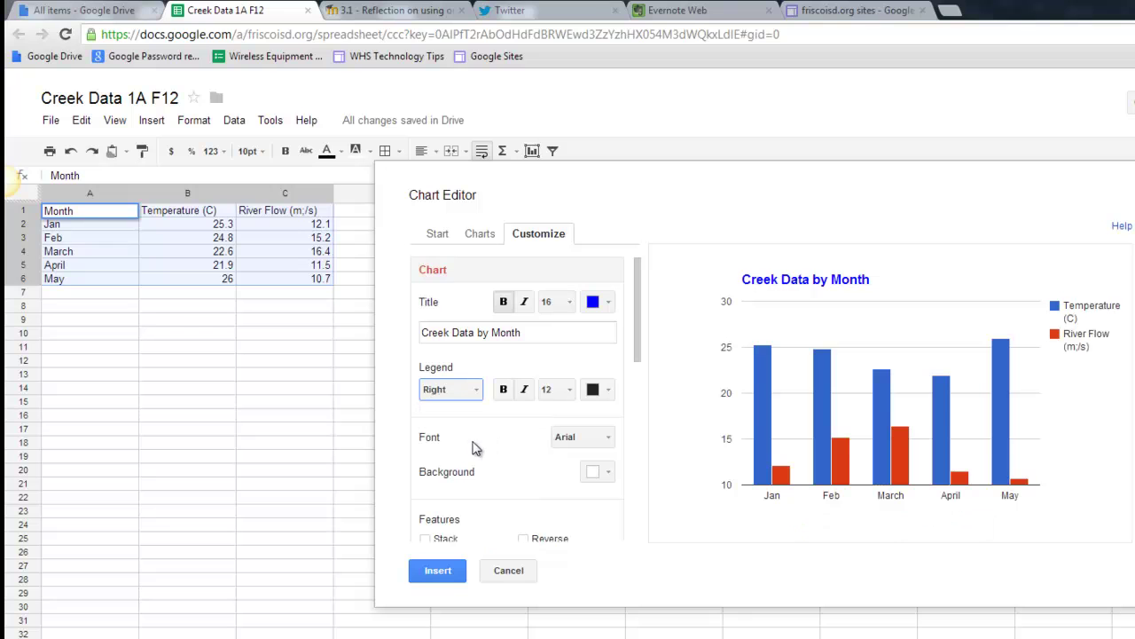
Set the chart's background color to light gray.
left_click_drag(637, 346, 633, 376)
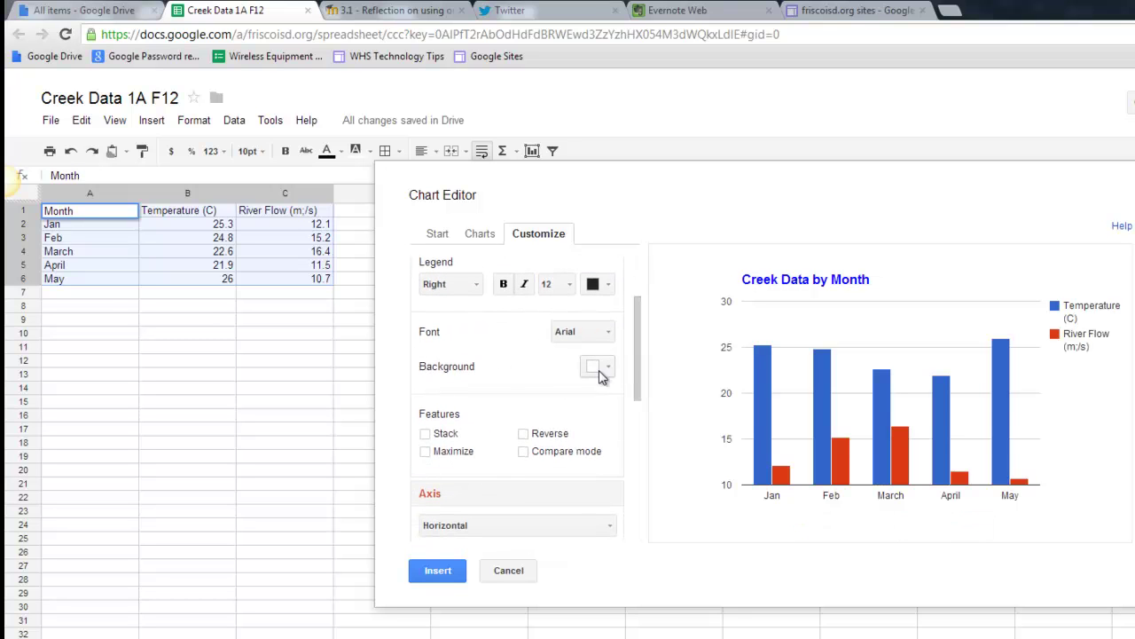
left_click(597, 369)
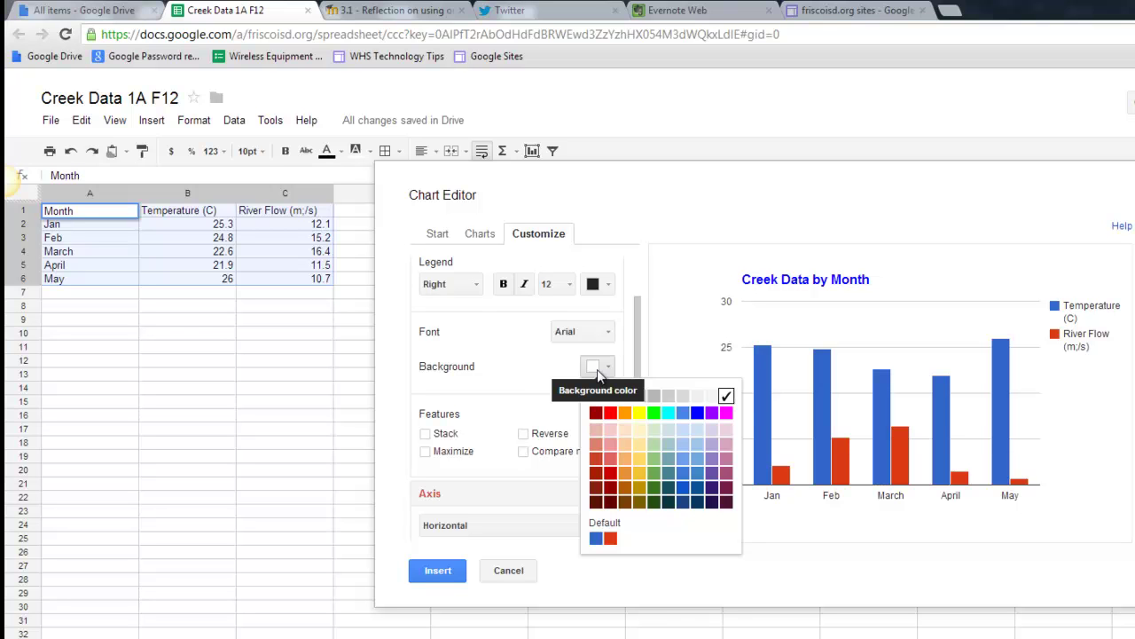
left_click(682, 395)
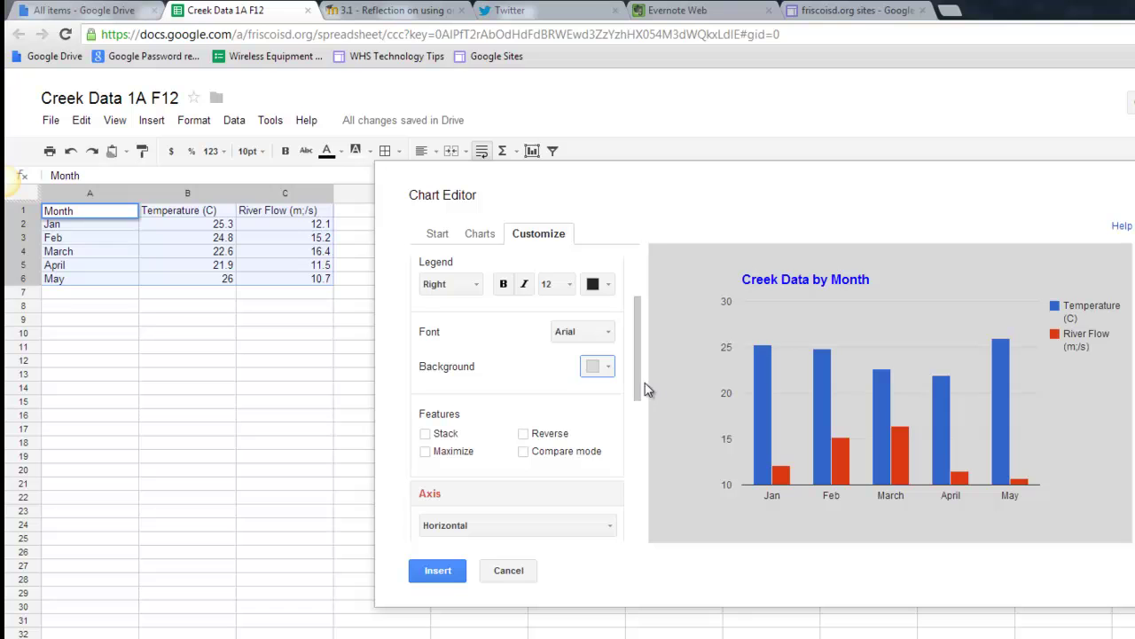
Set the chart's horizontal axis title to "Month".
left_click_drag(641, 387, 639, 464)
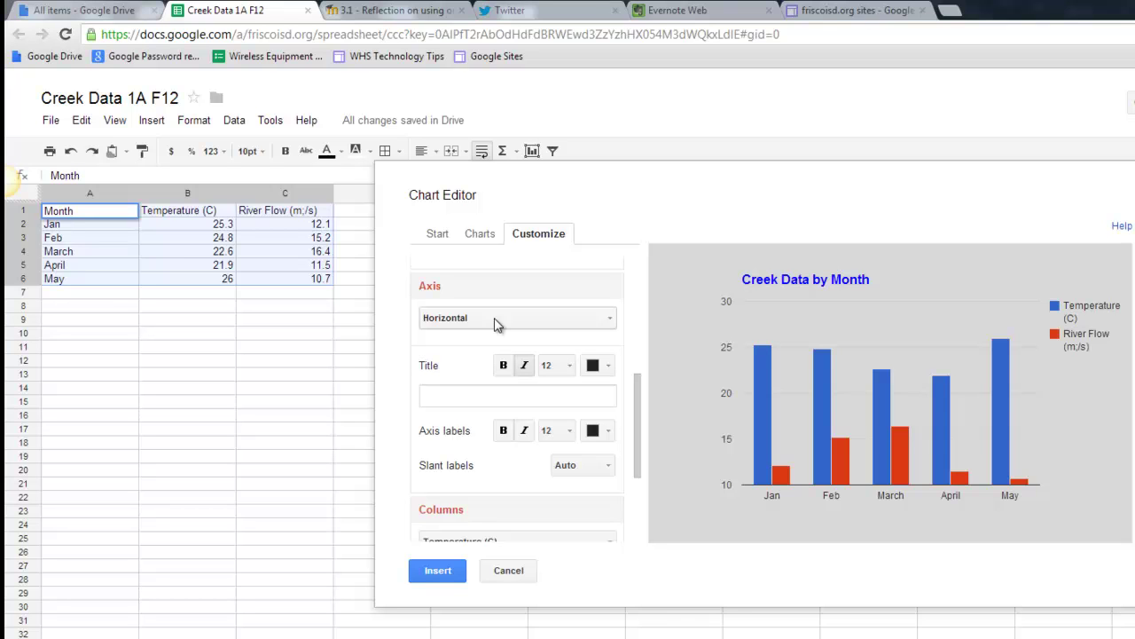
left_click(463, 395)
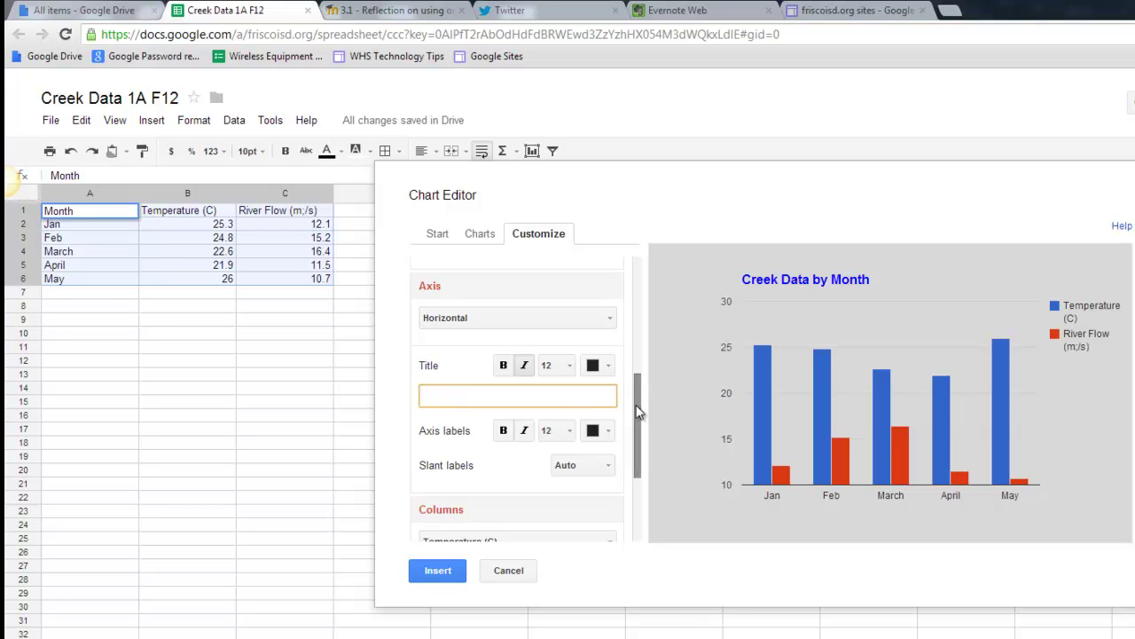
type("Month")
Set the chart's left vertical axis title to "Temperature or Flow".
left_click(602, 321)
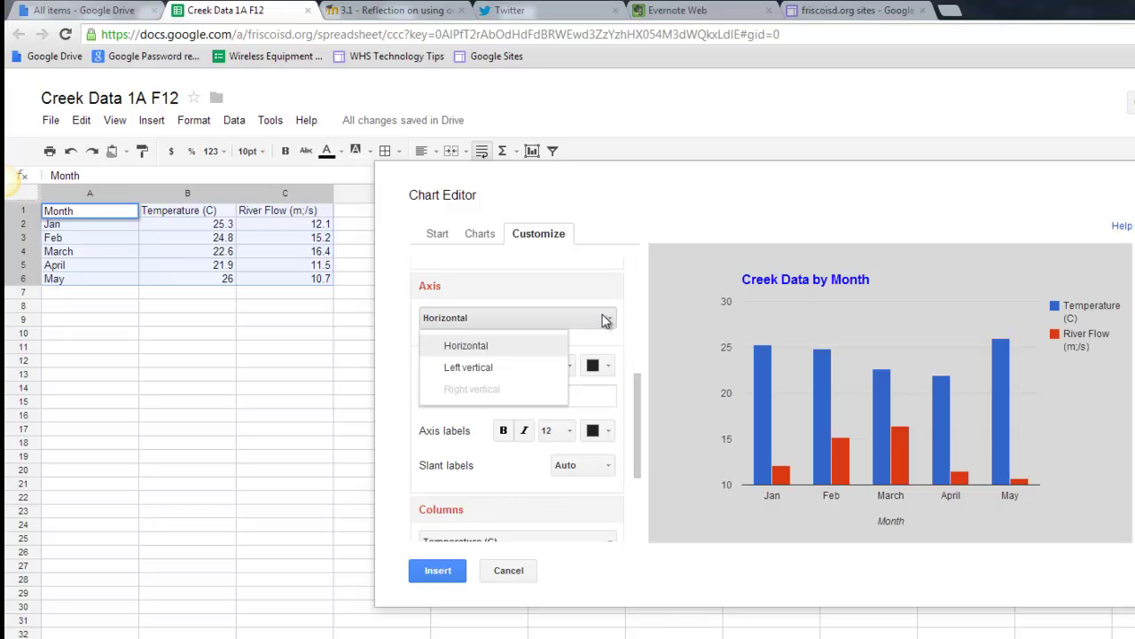
left_click(531, 371)
left_click(461, 395)
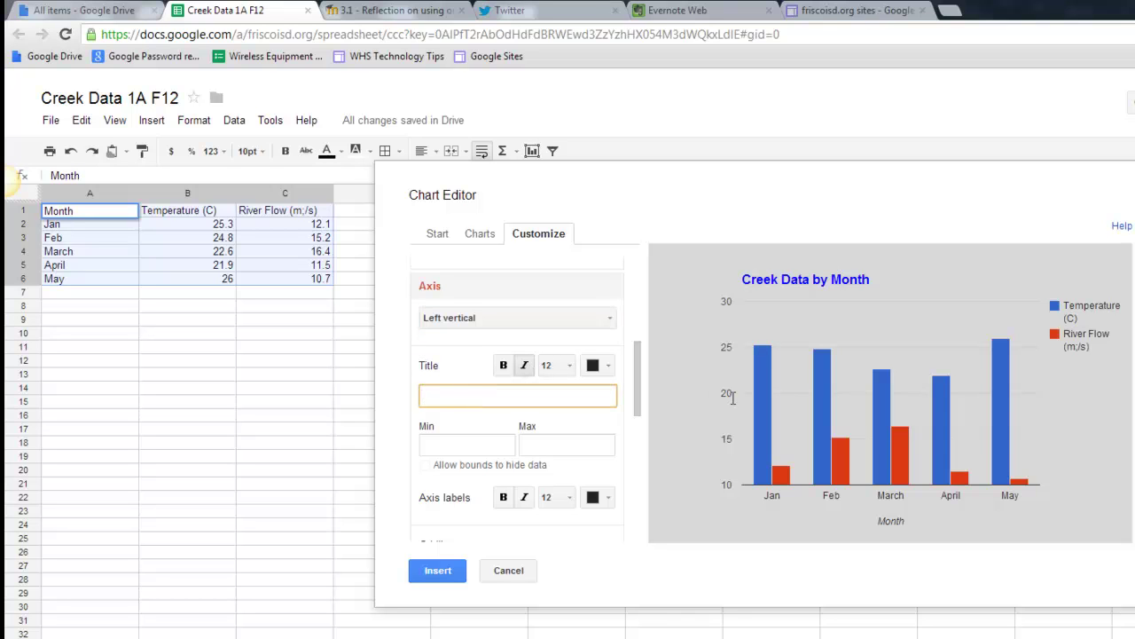
type("Temperautr e")
key("BackSpace")
key("BackSpace")
key("BackSpace")
Insert the finished chart into the sheet and move it below the data table.
left_click_drag(639, 387, 629, 513)
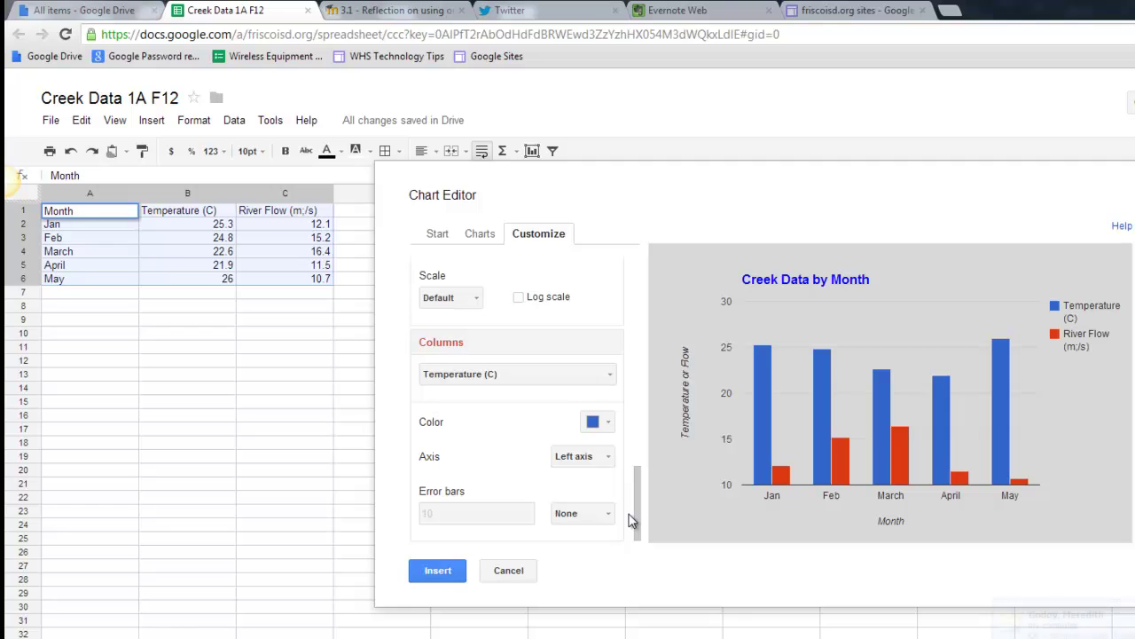
left_click(436, 573)
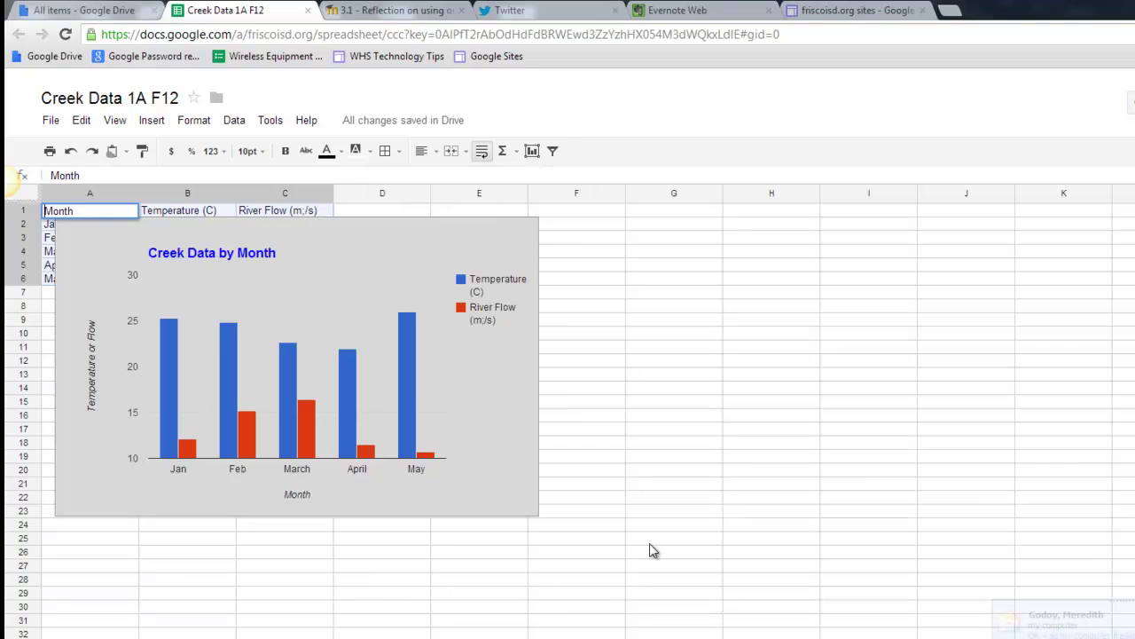
left_click(346, 244)
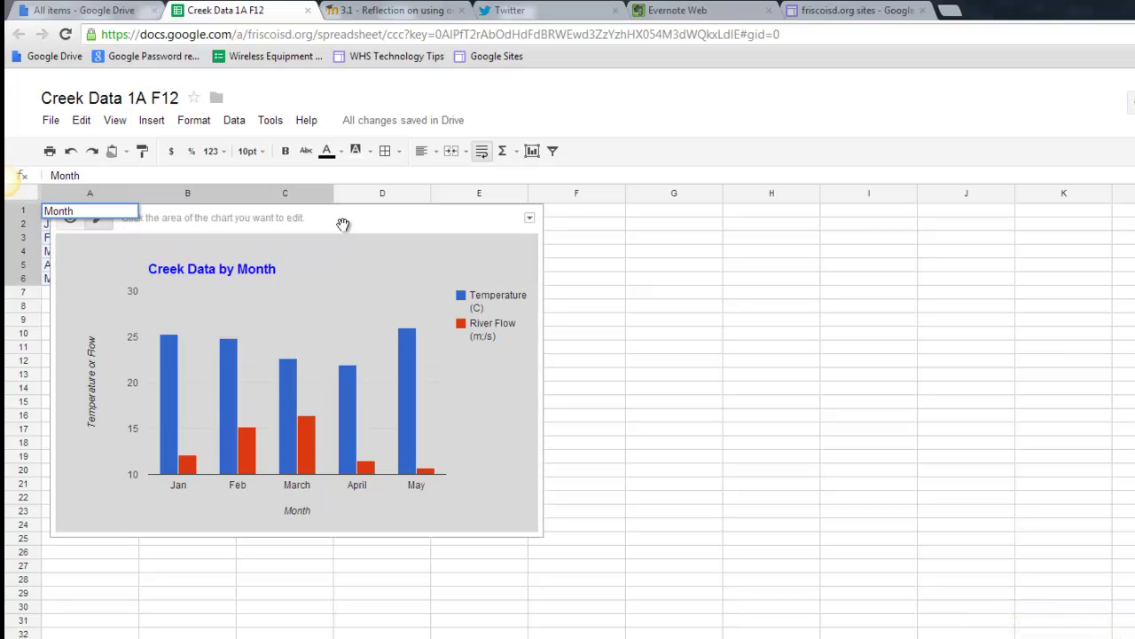
left_click_drag(345, 222, 441, 338)
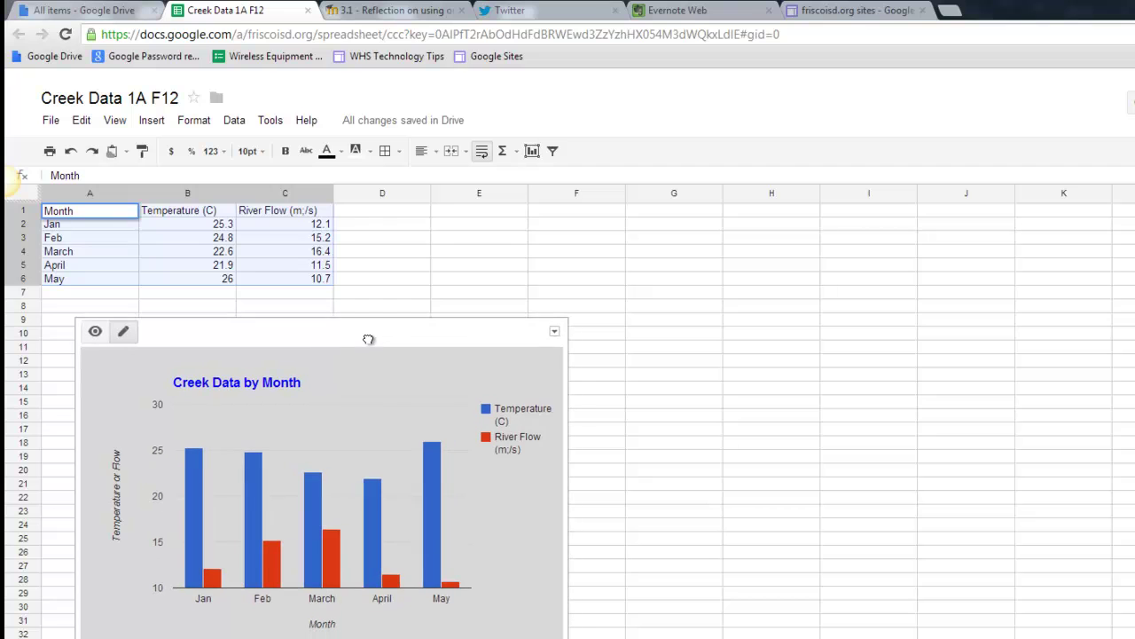
left_click(552, 332)
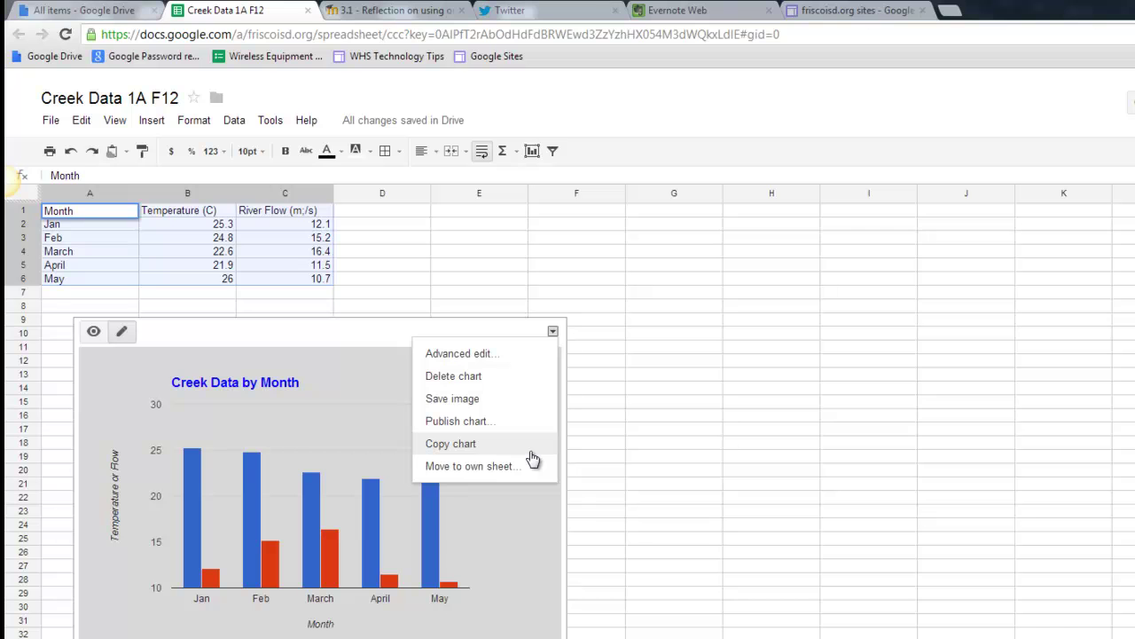
left_click(483, 268)
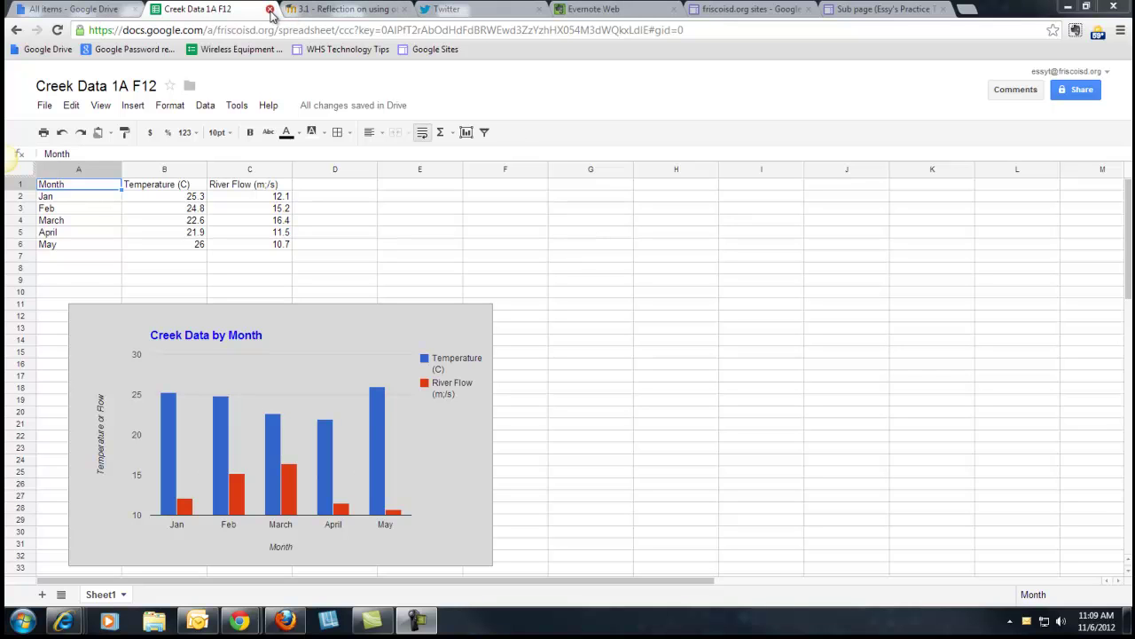
Switch to the Google Drive file list and add the Creek Data 1A F12 spreadsheet to the Creek Data 1A collection.
left_click(138, 10)
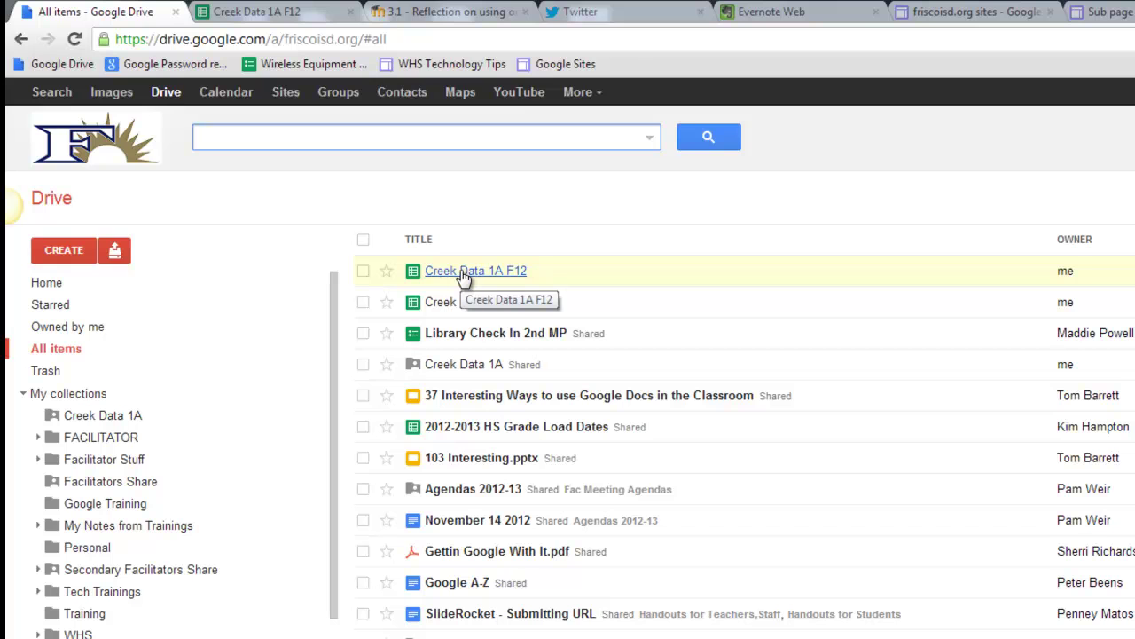
left_click_drag(456, 273, 99, 415)
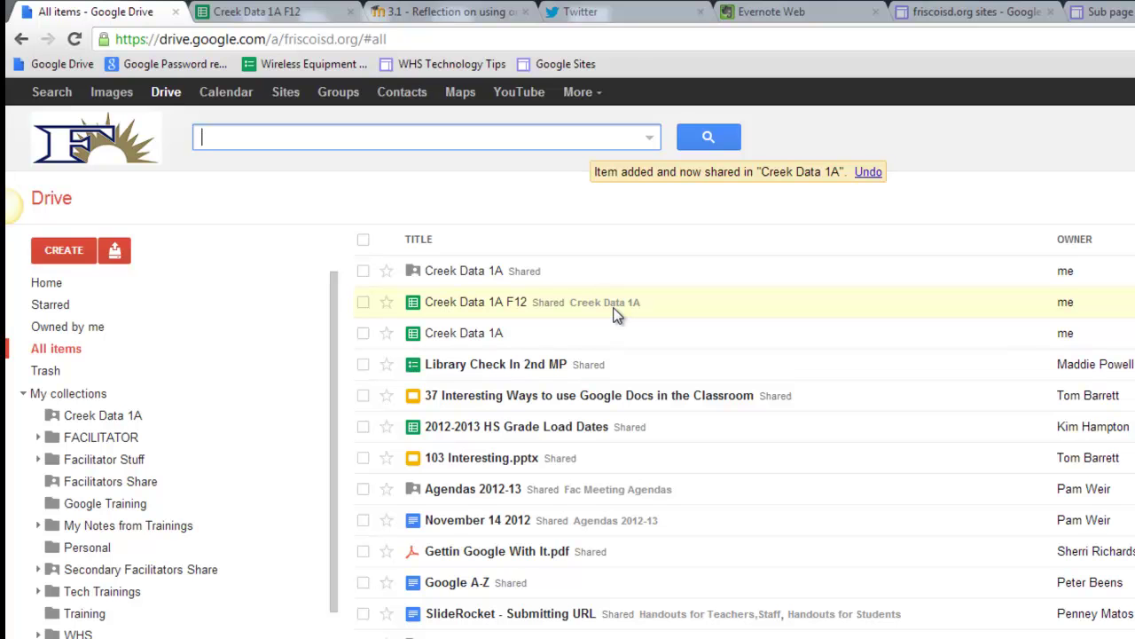
Switch to the Google Sites page "Sub page", save its draft and reopen it for editing.
left_click(1104, 13)
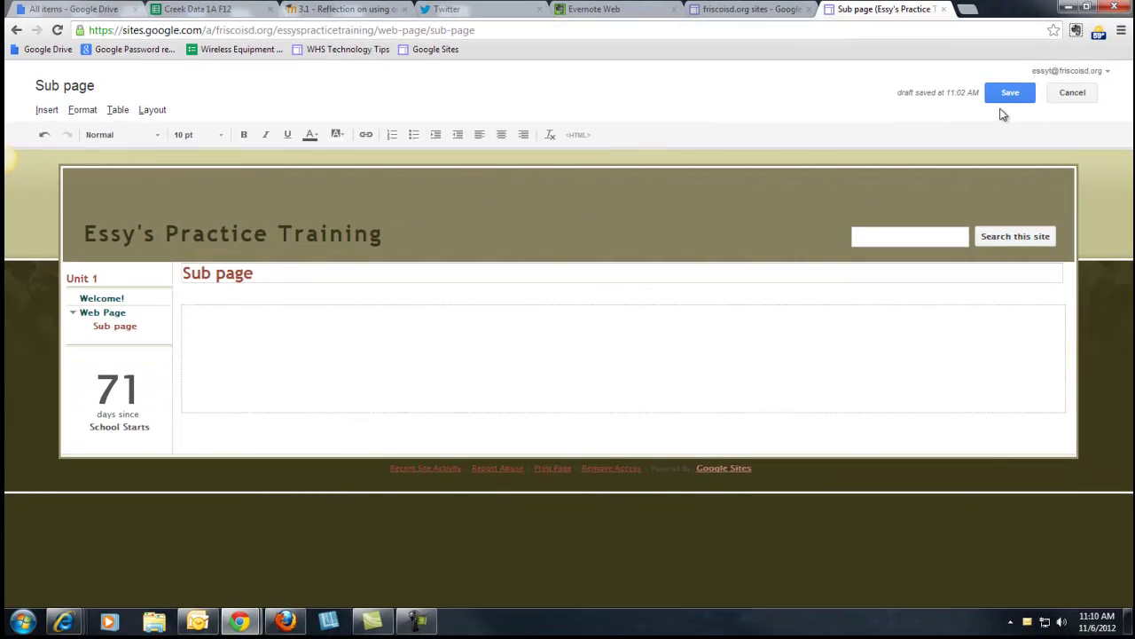
left_click(1009, 96)
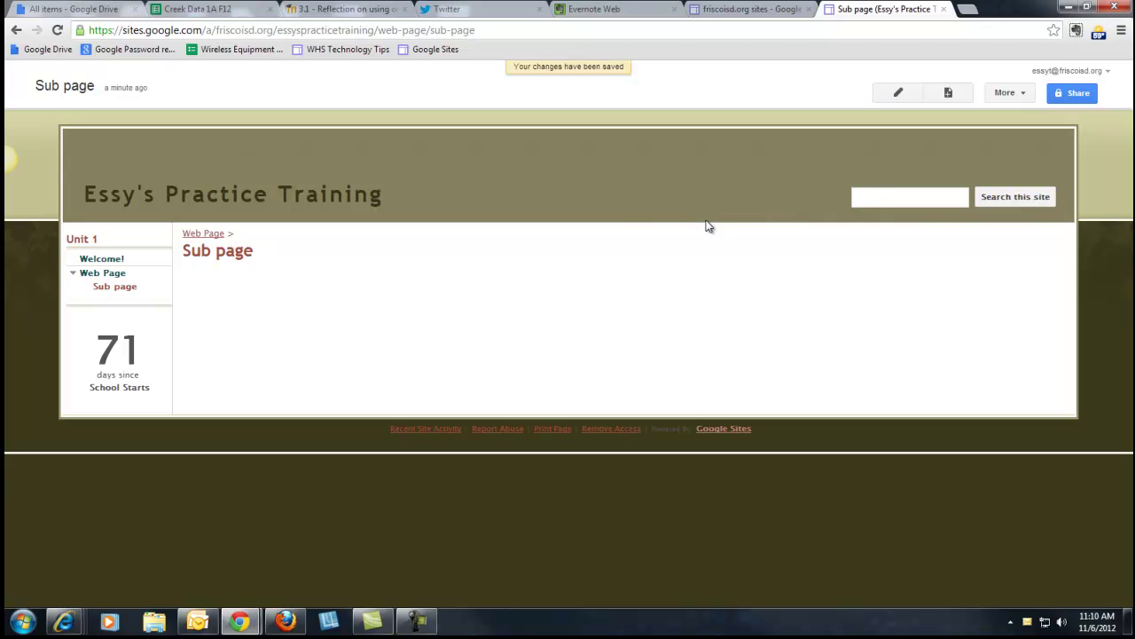
left_click(900, 94)
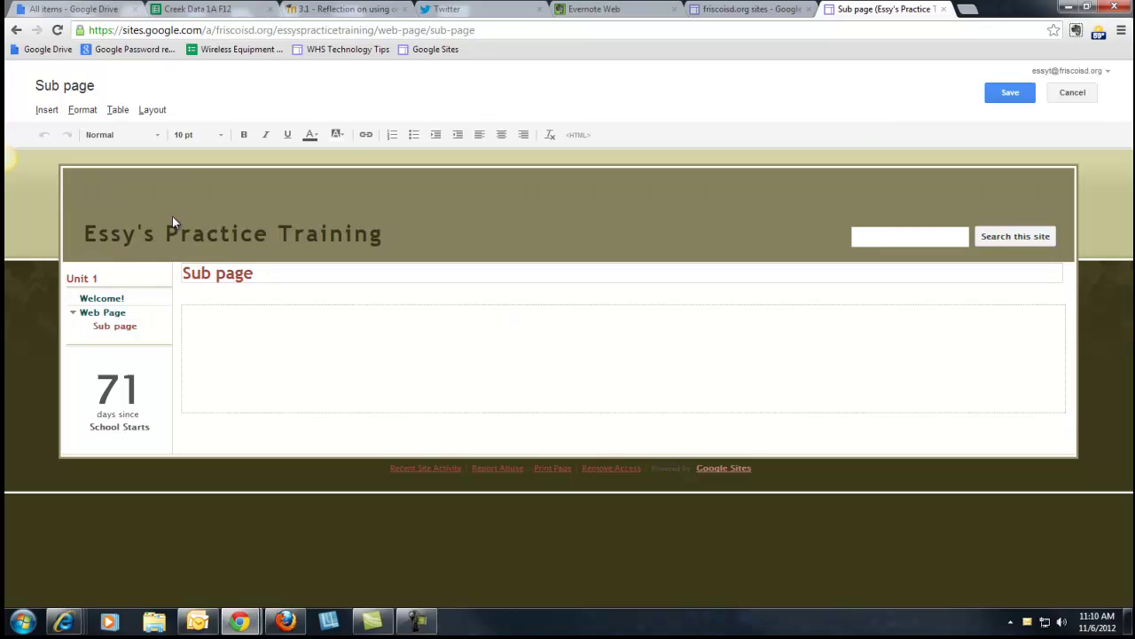
Embed the Creek Data 1A F12 spreadsheet in the page, keeping the default border, title, 600-pixel height and Spreadsheet view.
left_click(45, 111)
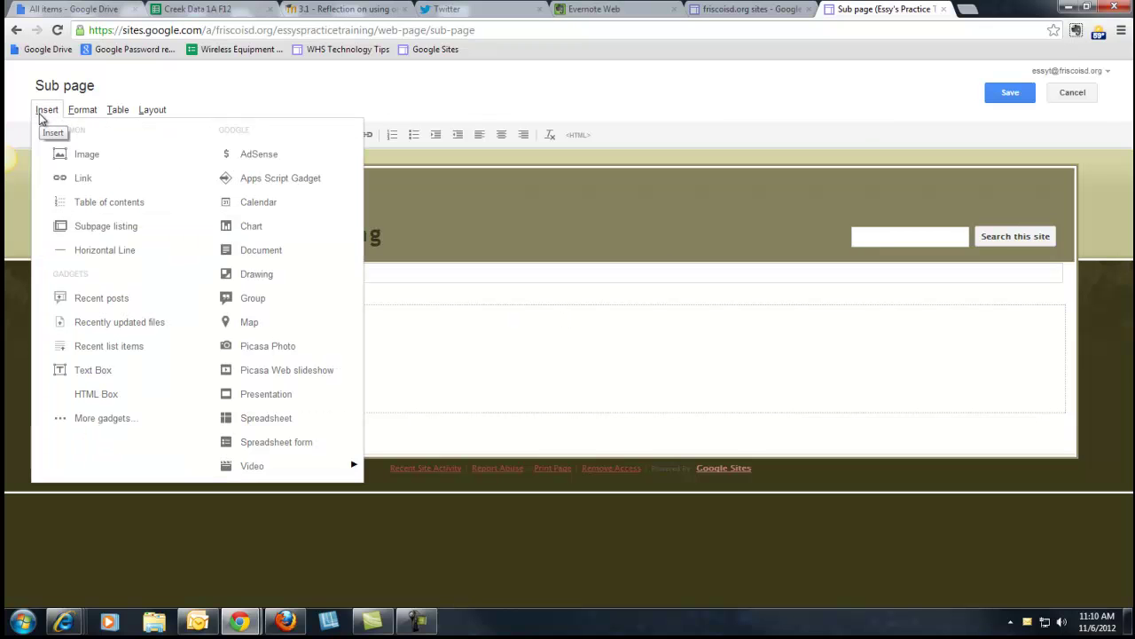
left_click(266, 419)
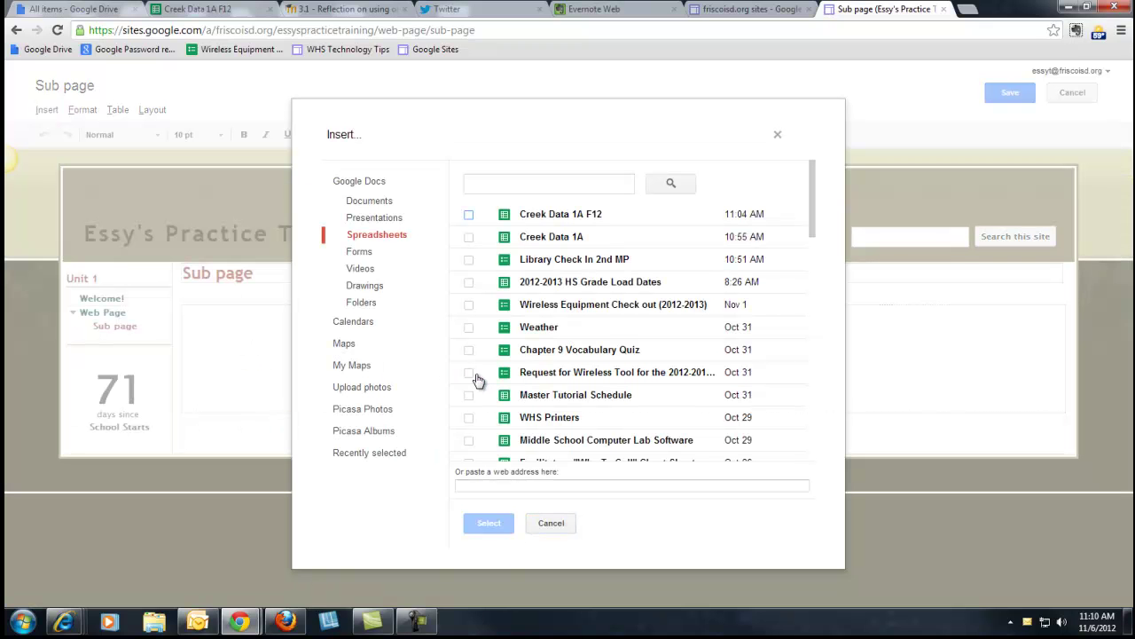
left_click(470, 216)
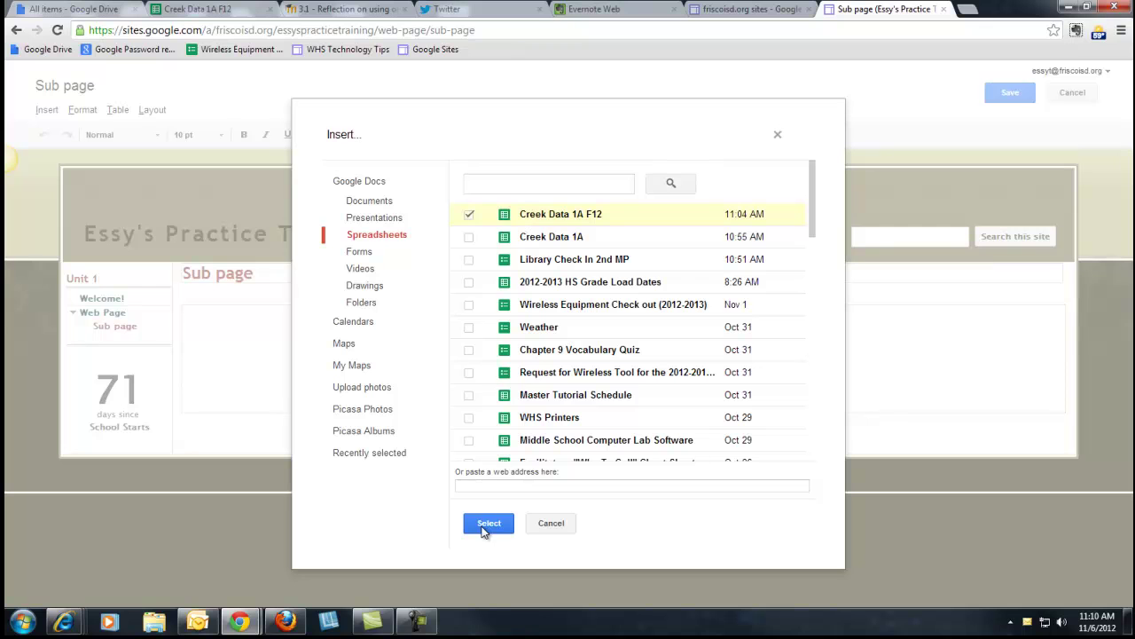
left_click(487, 525)
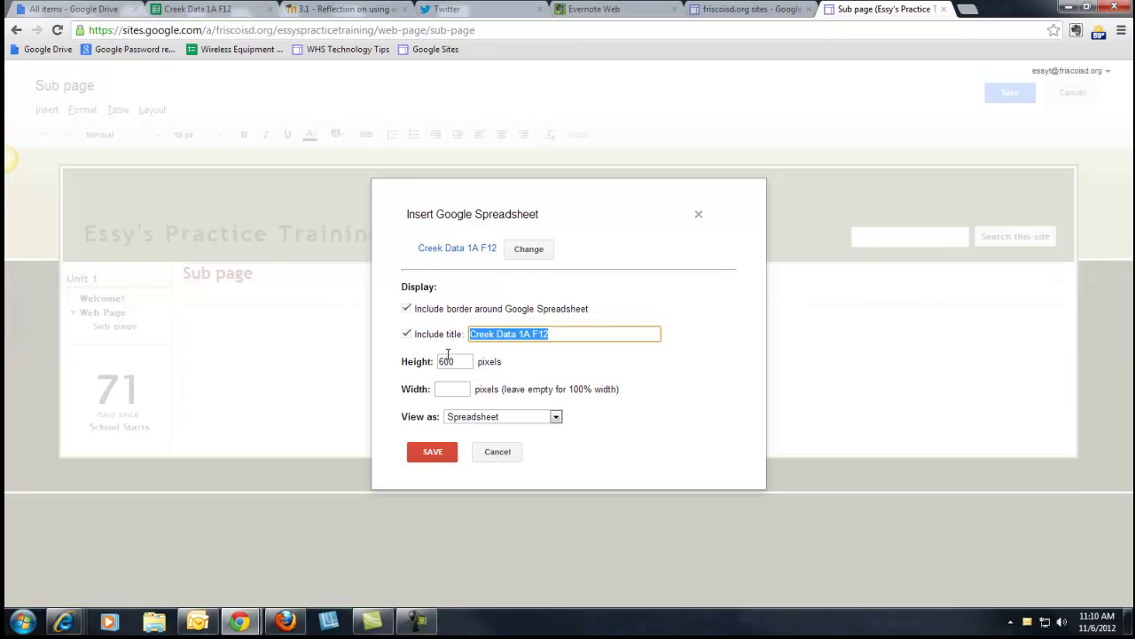
left_click(433, 454)
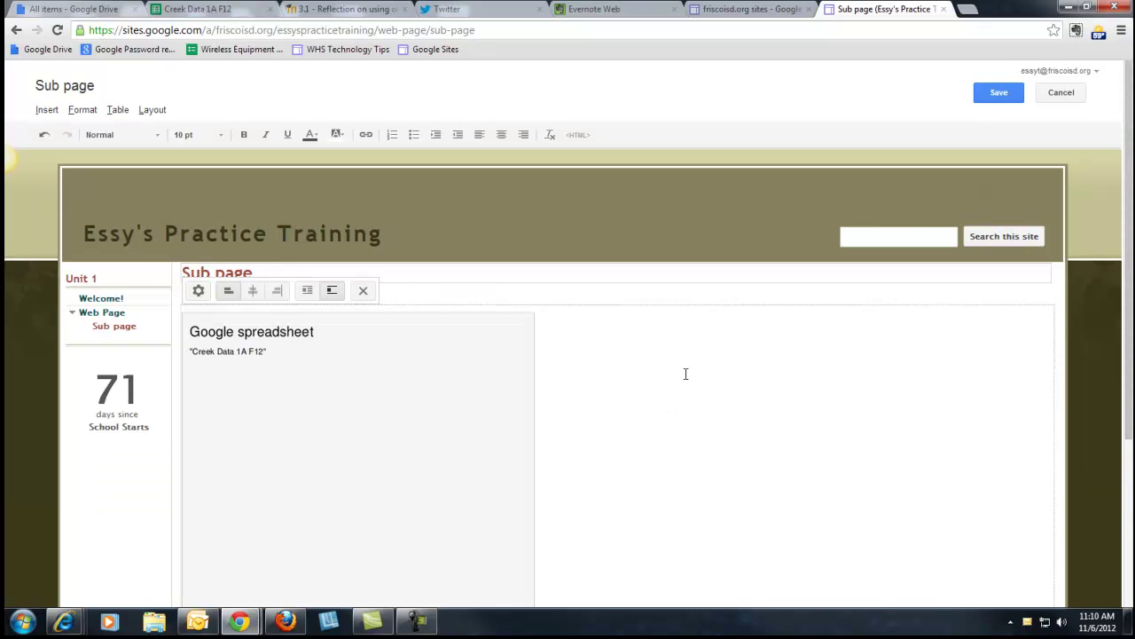
Save the Sub page and look over the embedded data table and chart.
scroll(686, 401, "down", 2)
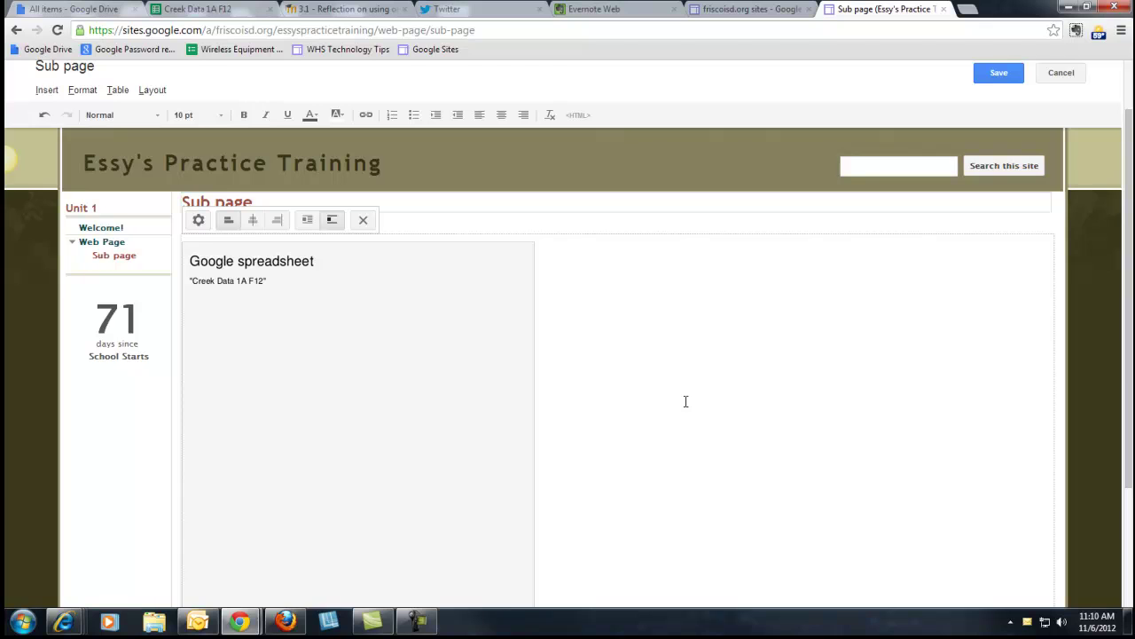
scroll(686, 401, "up", 1)
scroll(685, 401, "up", 1)
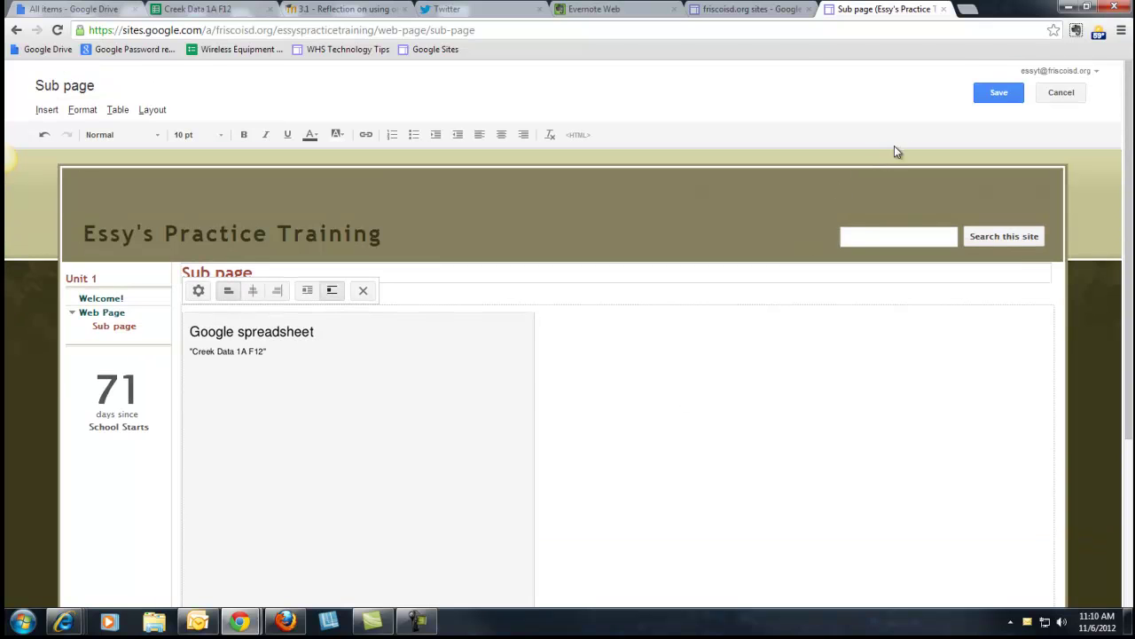
left_click(997, 94)
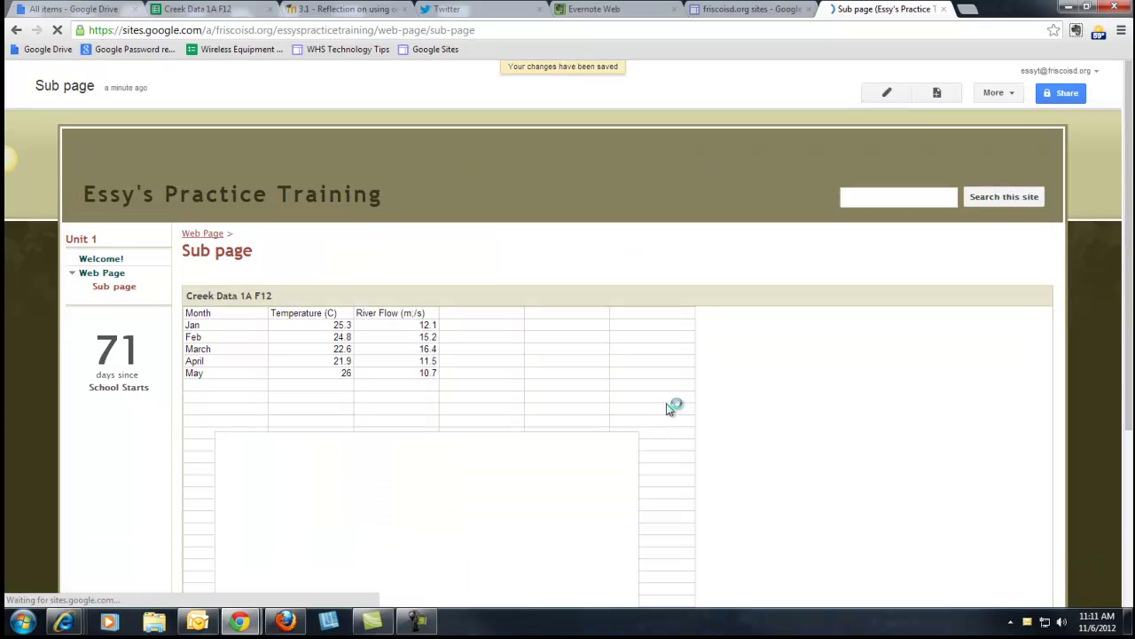
scroll(709, 401, "down", 2)
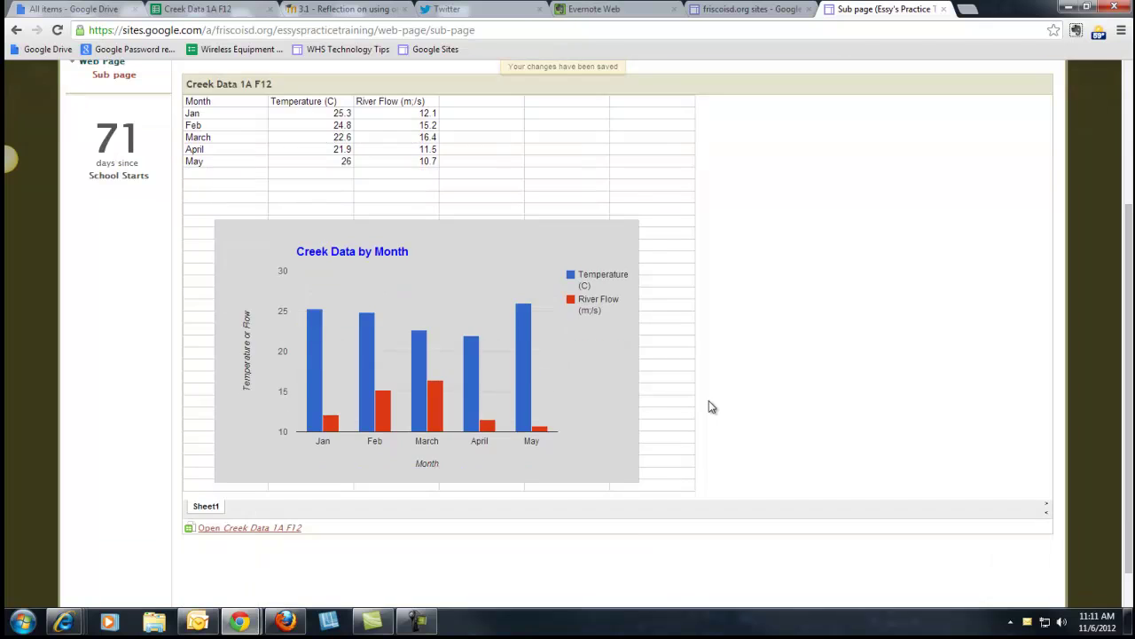
scroll(709, 406, "up", 2)
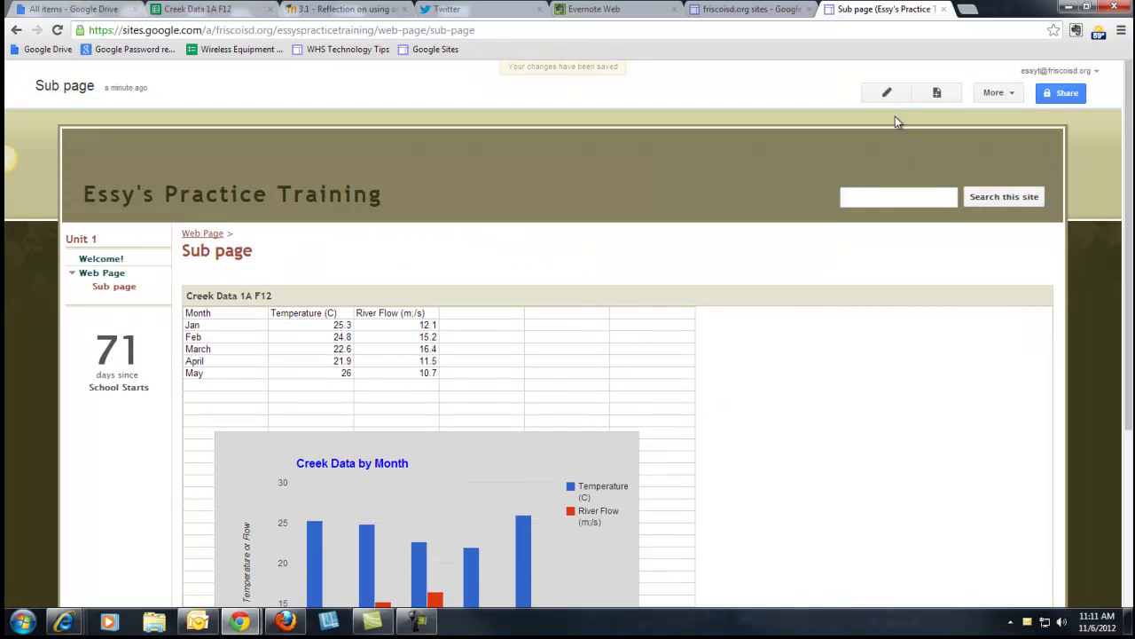
Reopen the Sub page for editing to check the embedded spreadsheet's properties and layout options, and save the page again.
left_click(887, 94)
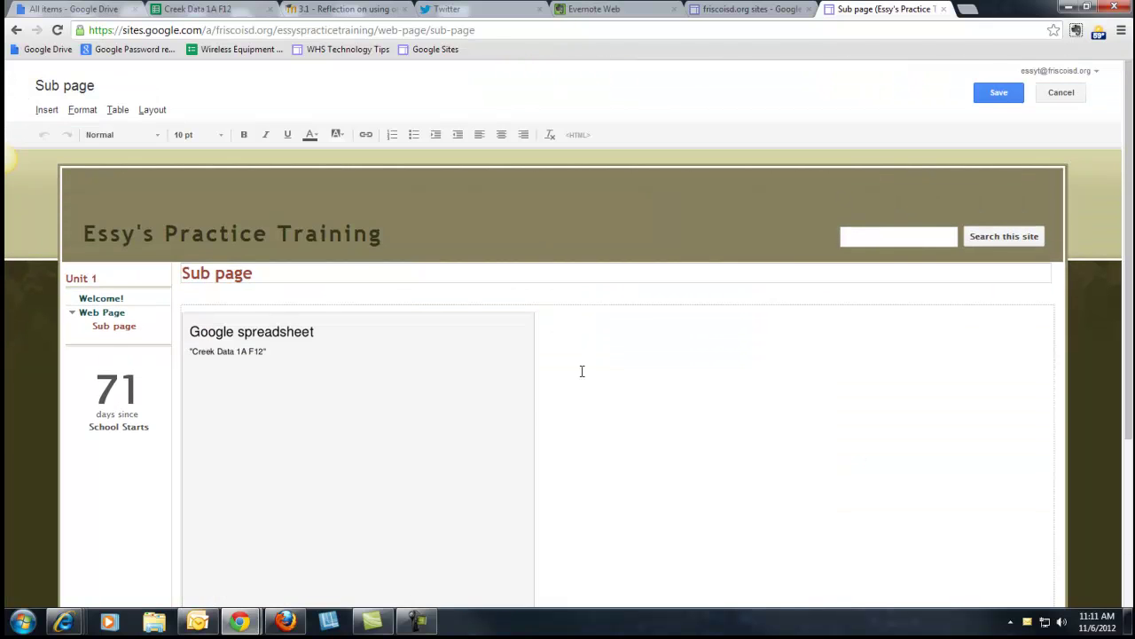
scroll(587, 385, "down", 5)
scroll(444, 332, "up", 1)
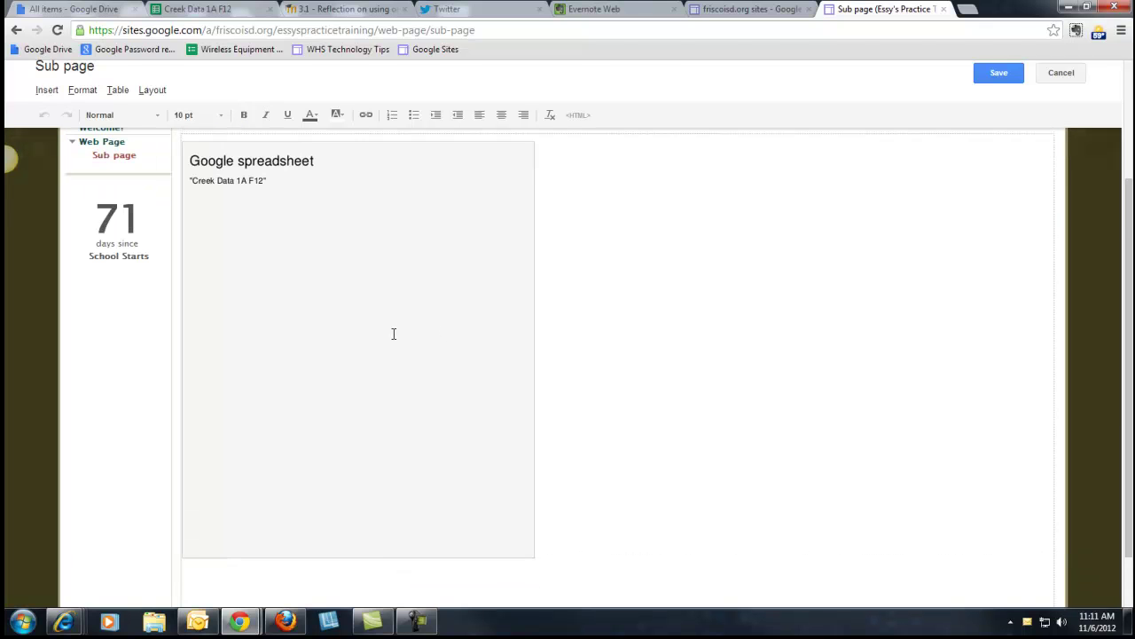
left_click(394, 334)
scroll(382, 383, "down", 1)
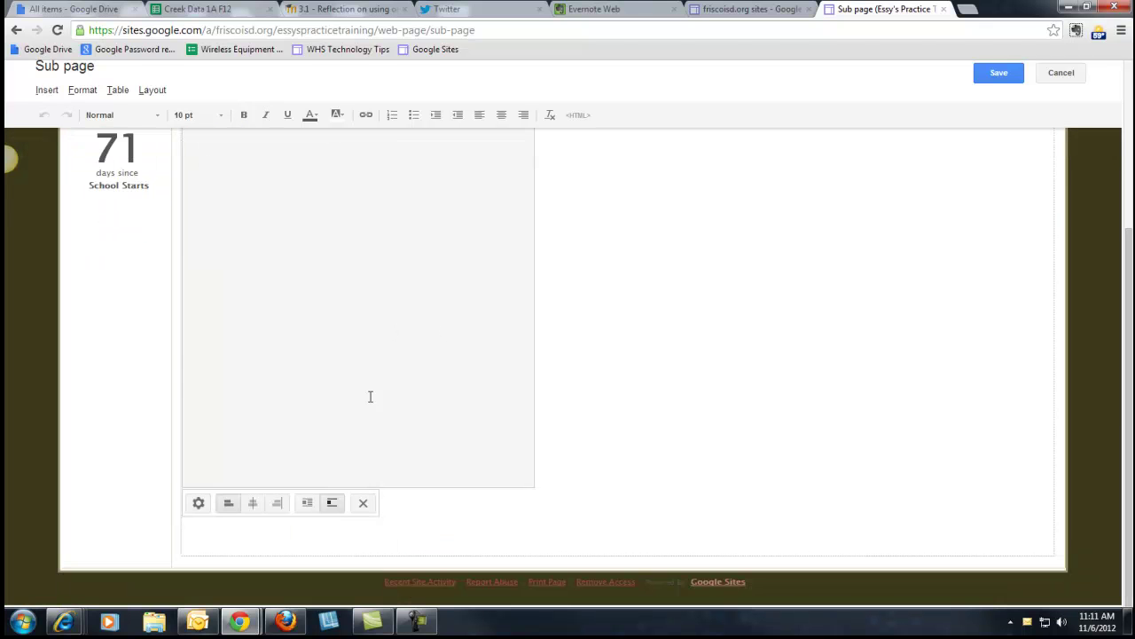
left_click(198, 504)
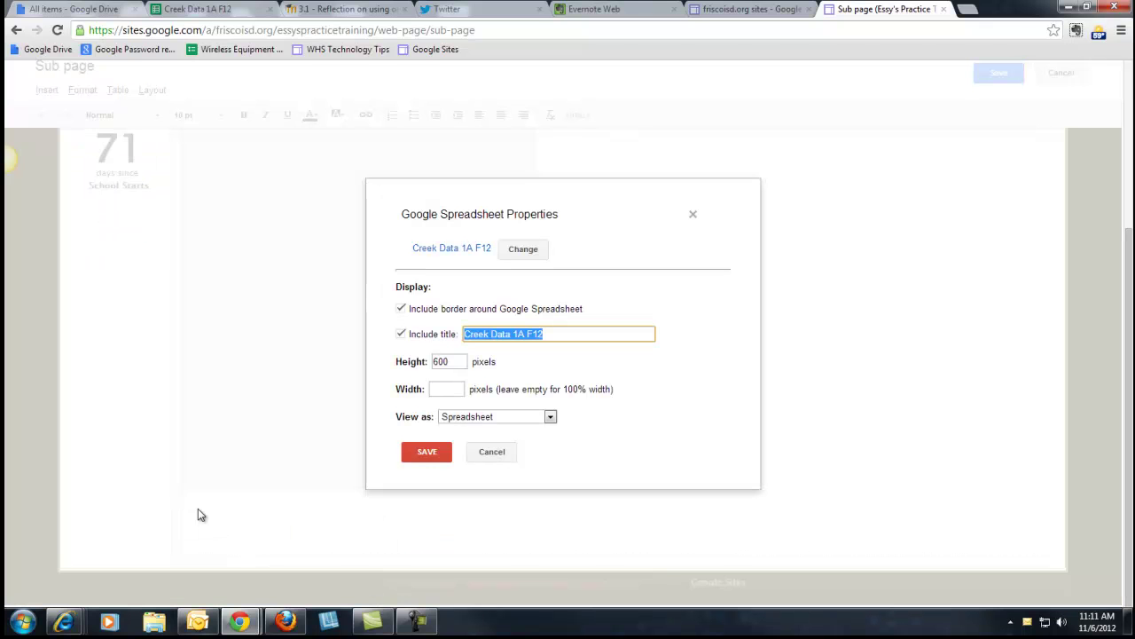
left_click(438, 455)
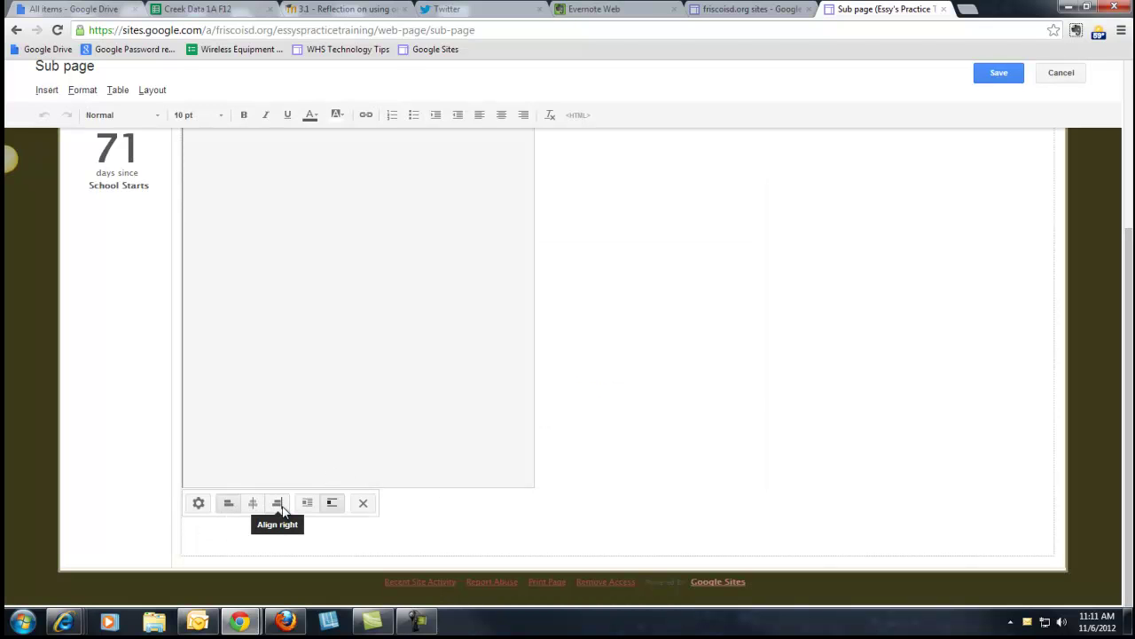
left_click(333, 505)
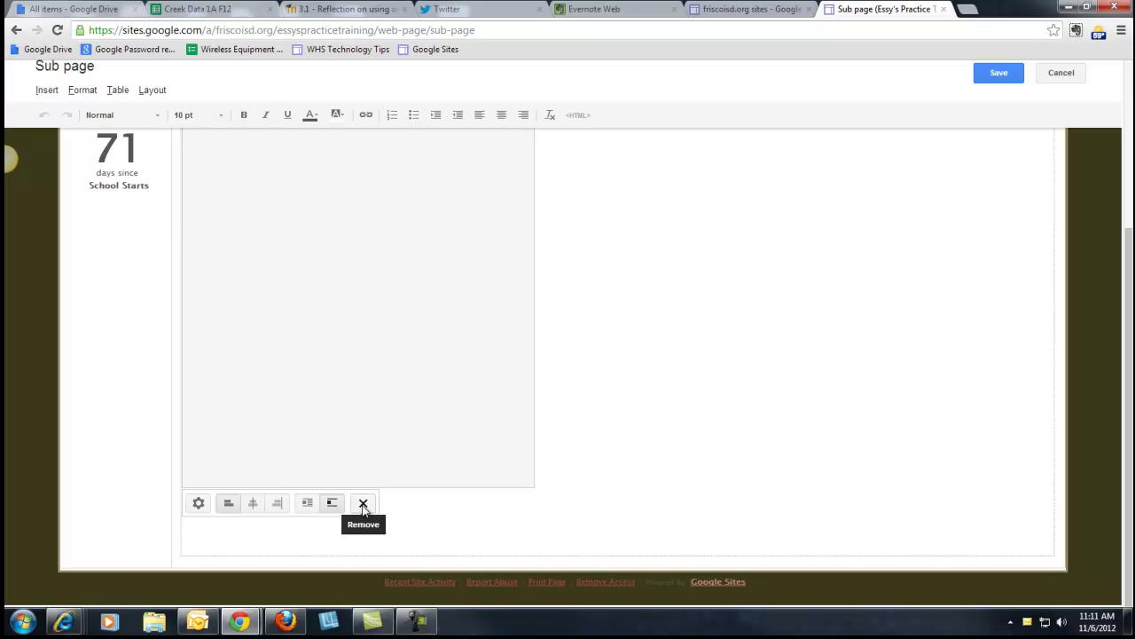
scroll(803, 353, "up", 3)
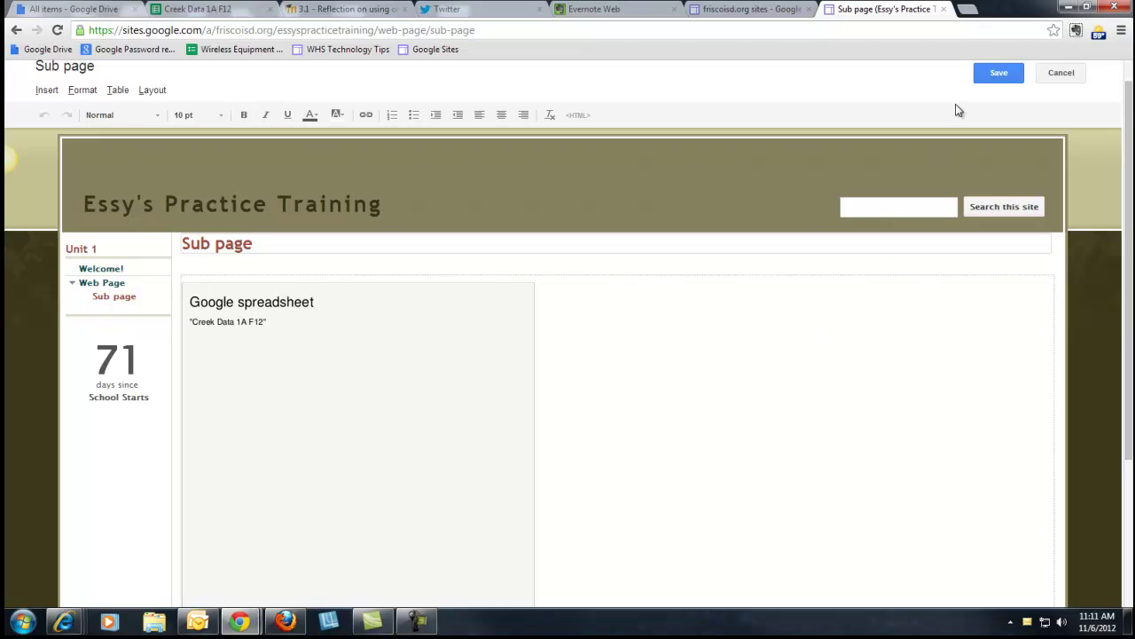
left_click(997, 72)
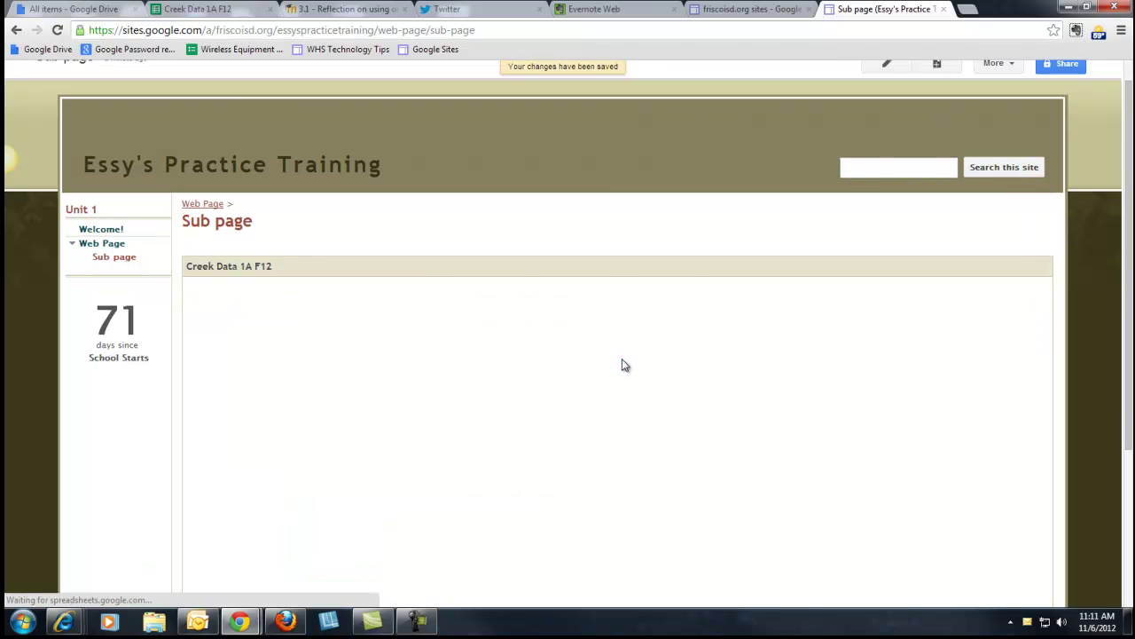